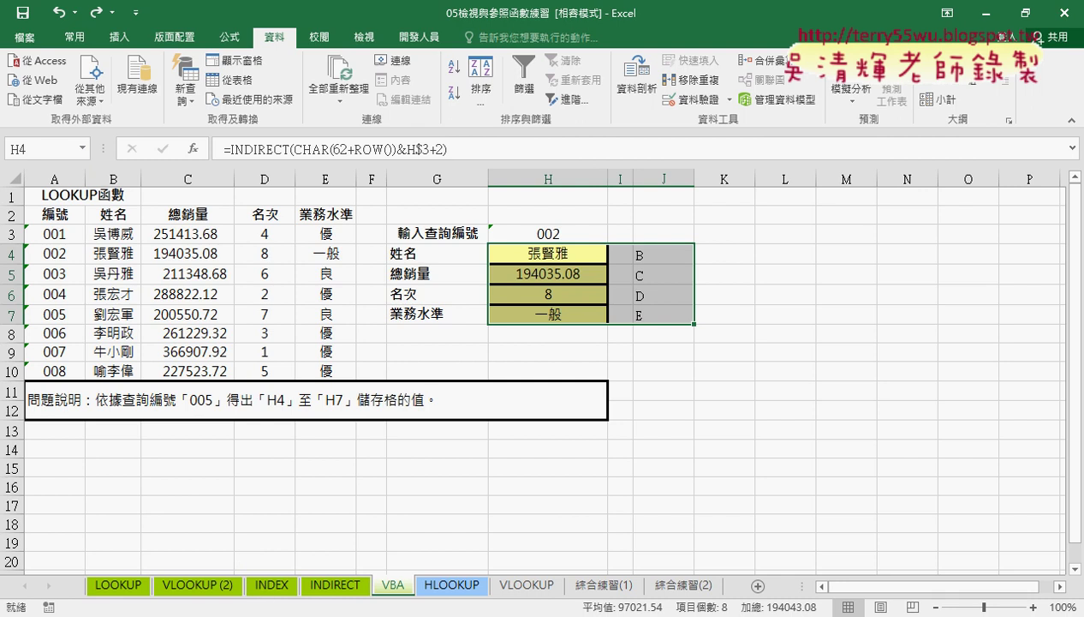
Bring the 05檢視參照函數 folder window forward and open the 325人事資料分欄 workbook in Excel
{"action": "left_click", "coordinate": [229, 615]}
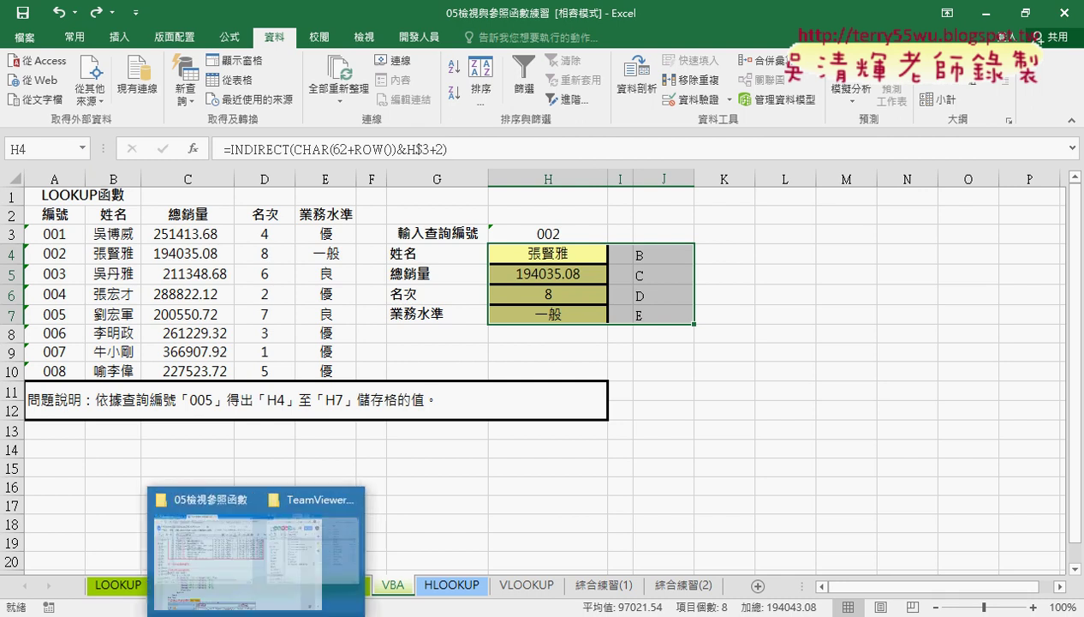
{"action": "left_click", "coordinate": [169, 570]}
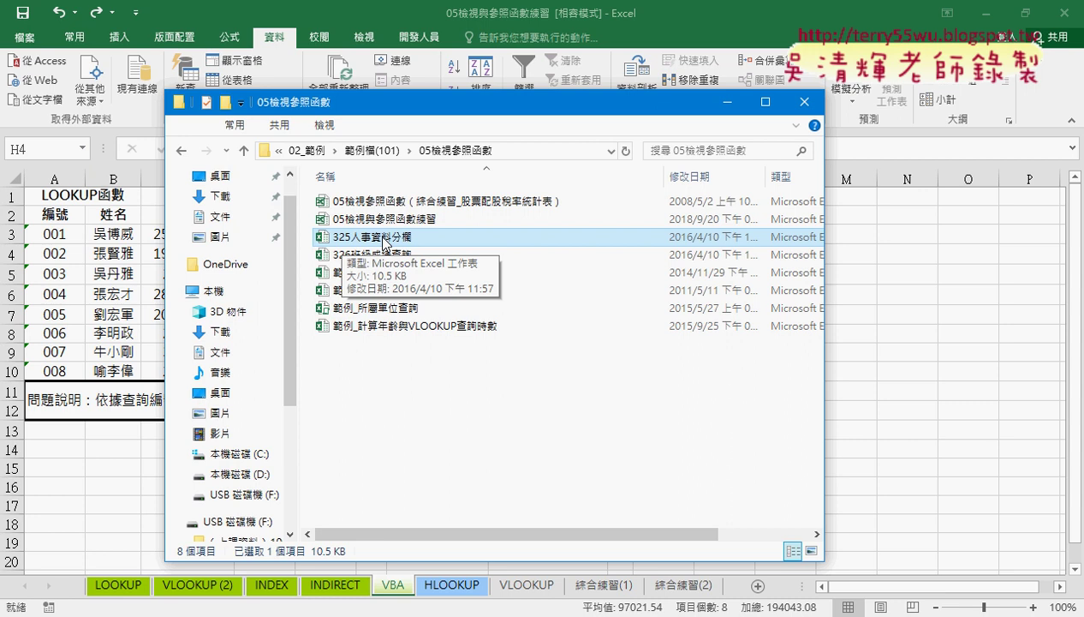
{"action": "double_click", "coordinate": [383, 243]}
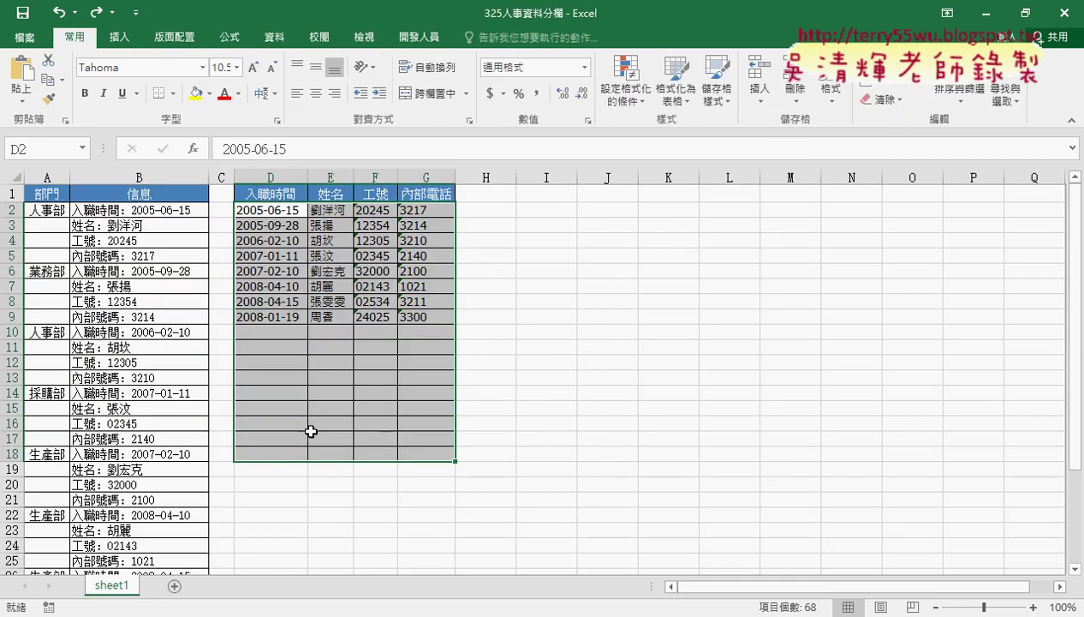
Compare the sample answers in D2:G2 with column B's records, then delete everything in D2:G9
{"action": "left_click", "coordinate": [143, 177]}
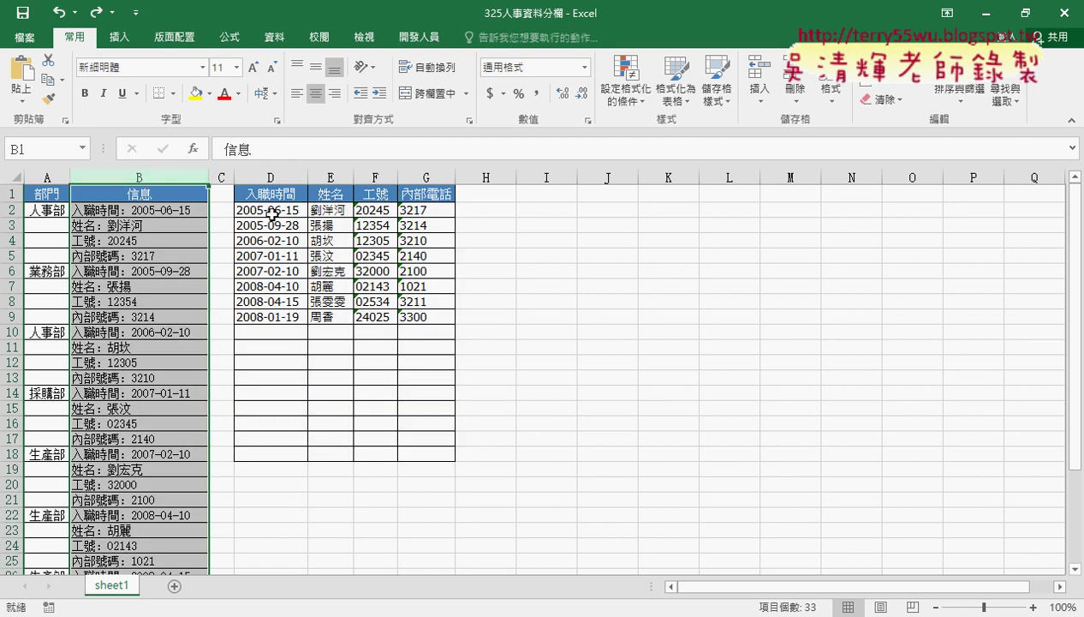
{"action": "left_click_drag", "start_coordinate": [271, 213], "coordinate": [436, 316]}
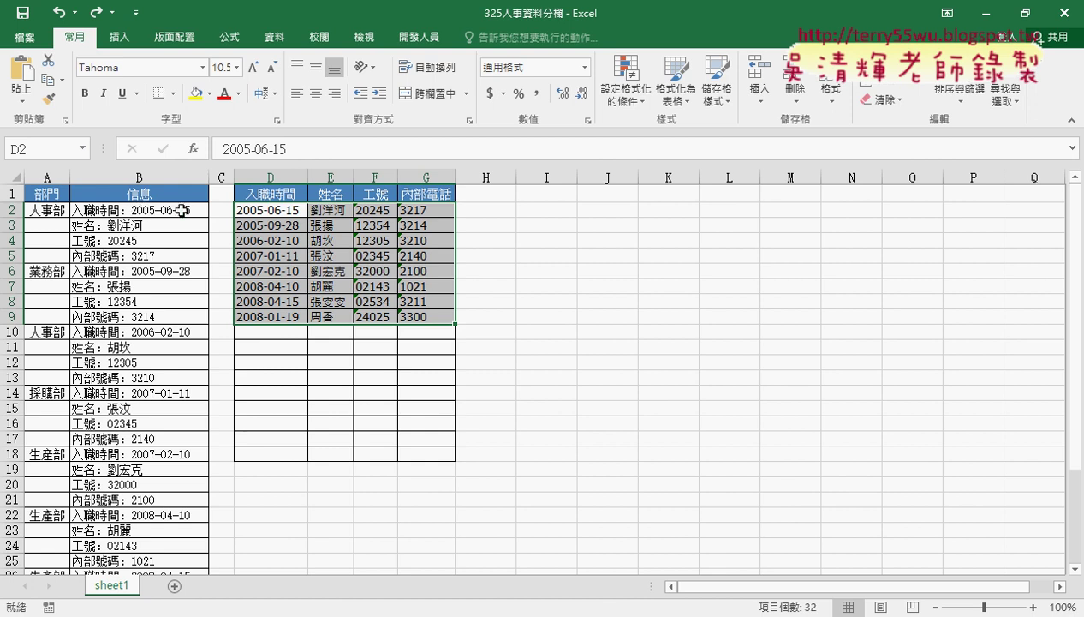
{"action": "left_click", "coordinate": [273, 211]}
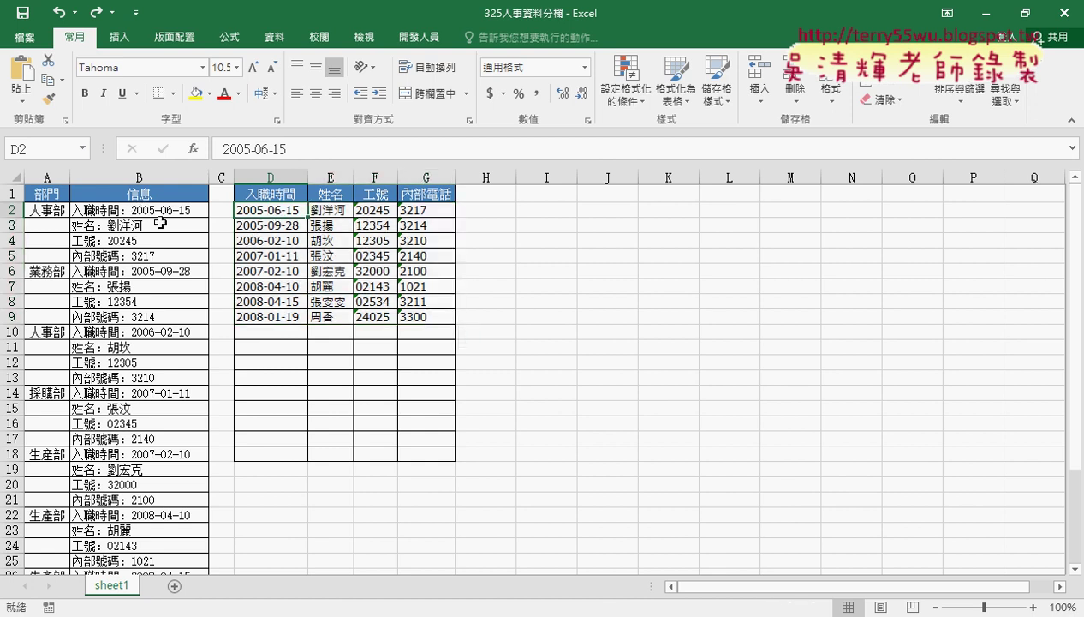
{"action": "left_click", "coordinate": [326, 210]}
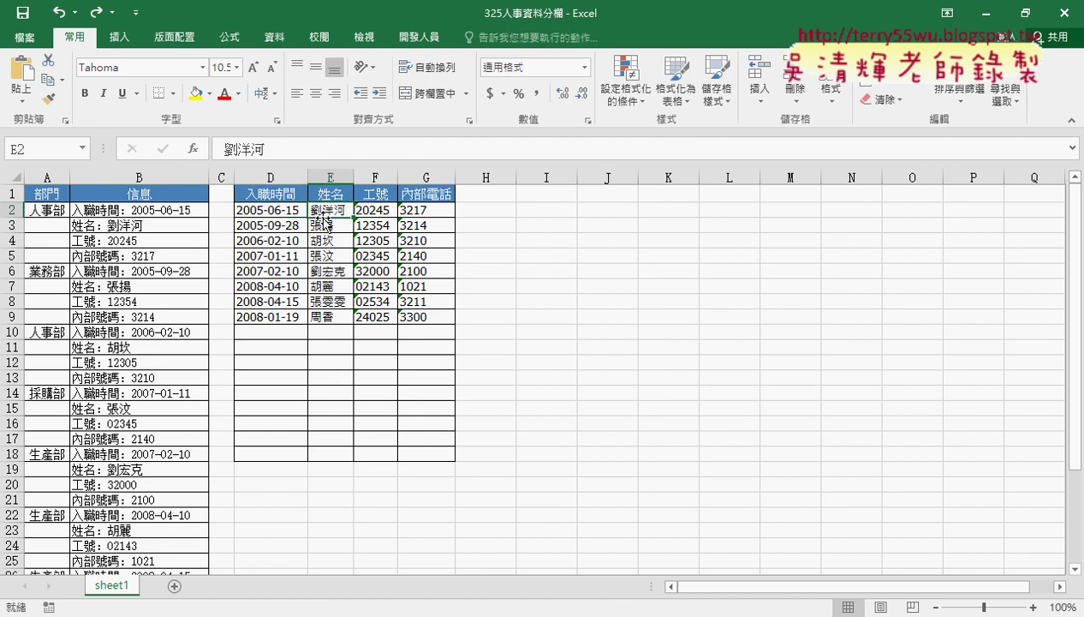
{"action": "left_click", "coordinate": [370, 211]}
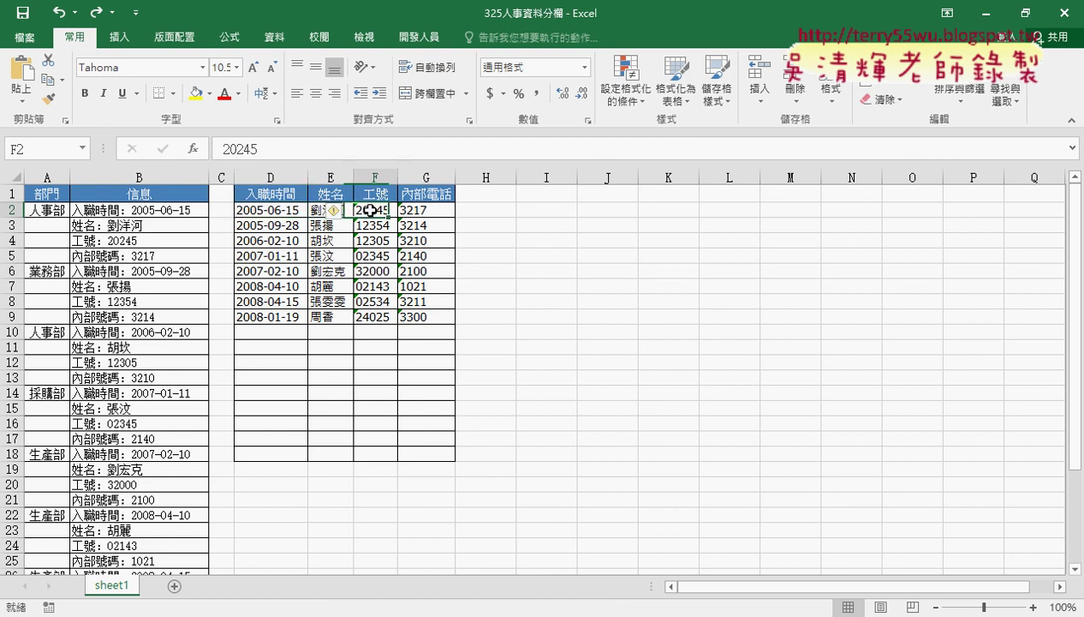
{"action": "left_click", "coordinate": [427, 209]}
{"action": "left_click_drag", "start_coordinate": [157, 213], "coordinate": [165, 254]}
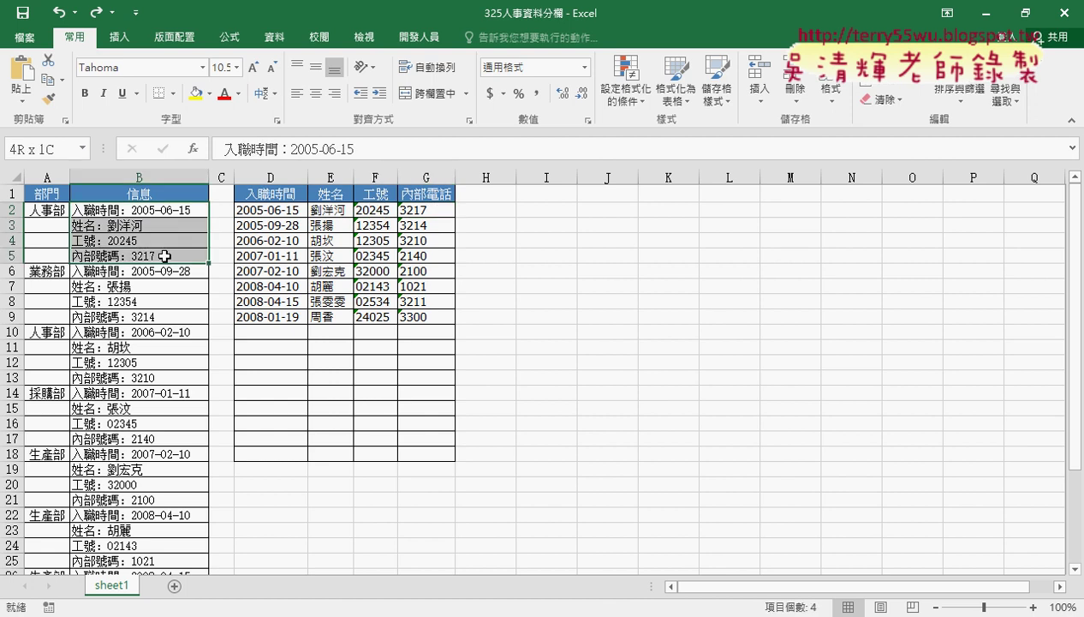
{"action": "left_click_drag", "start_coordinate": [260, 211], "coordinate": [428, 211]}
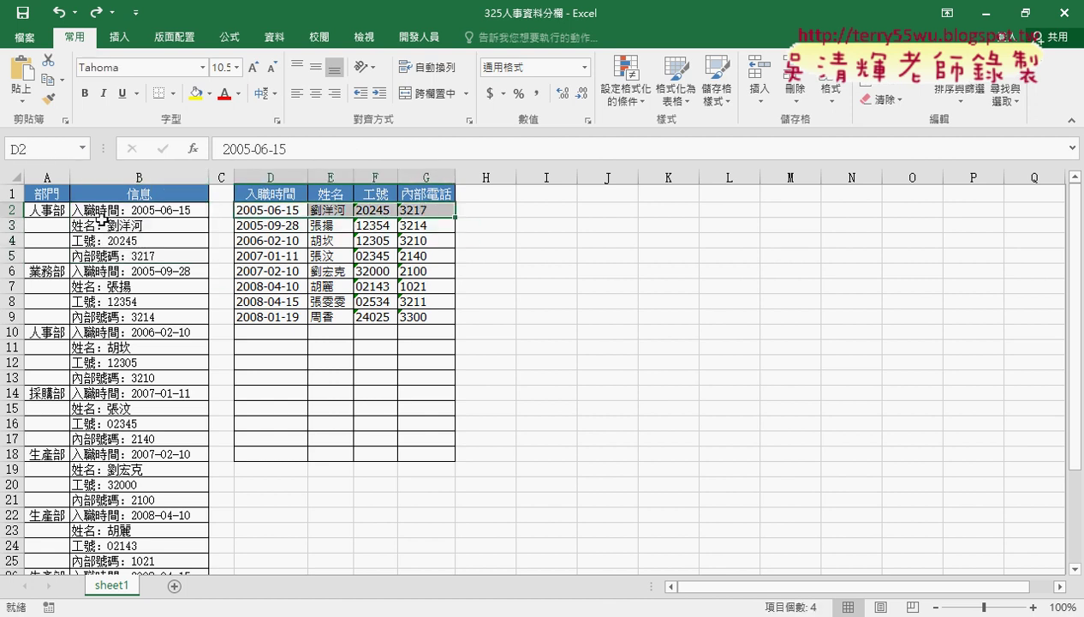
{"action": "mouse_move", "coordinate": [257, 210]}
{"action": "left_mouse_down"}
{"action": "mouse_move", "coordinate": [366, 293]}
{"action": "mouse_move", "coordinate": [434, 320]}
{"action": "left_mouse_up"}
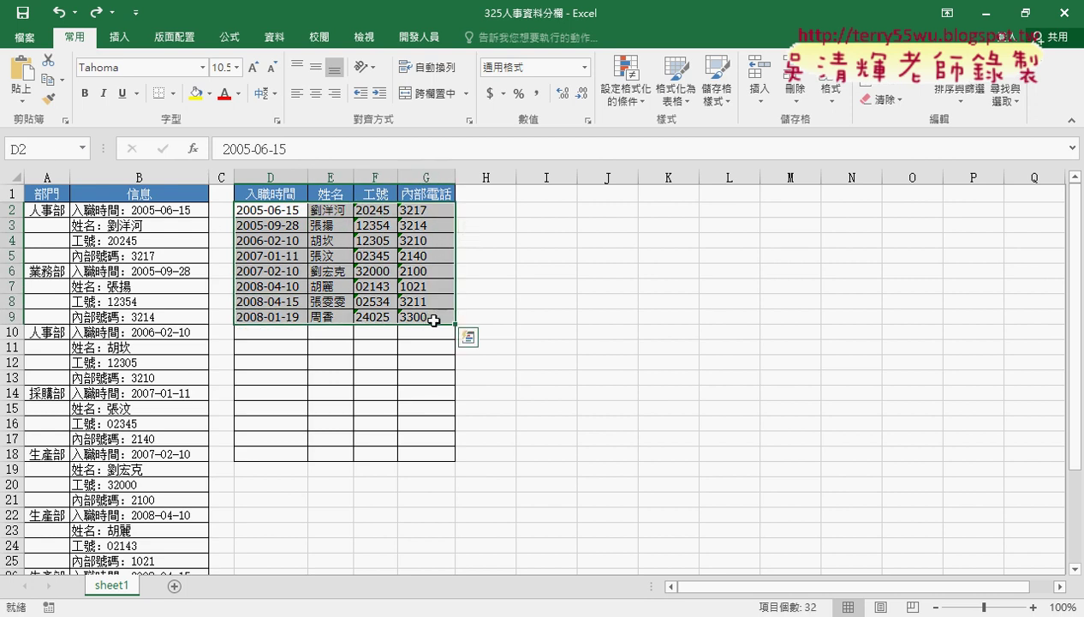
{"action": "key", "text": "Delete"}
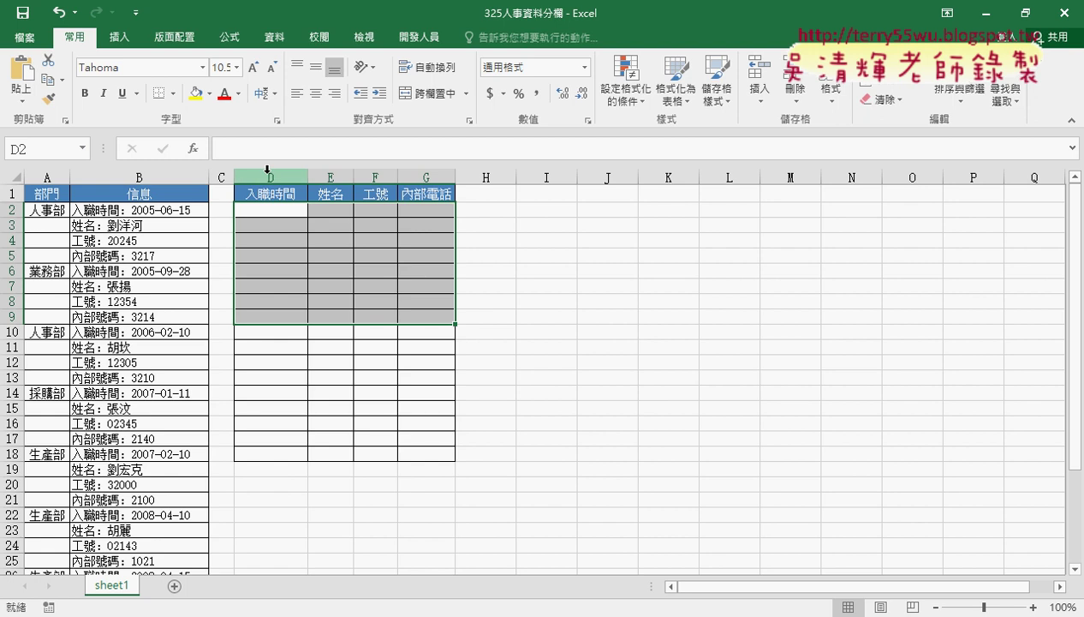
{"action": "double_click", "coordinate": [135, 210]}
{"action": "left_click_drag", "start_coordinate": [133, 210], "coordinate": [210, 212]}
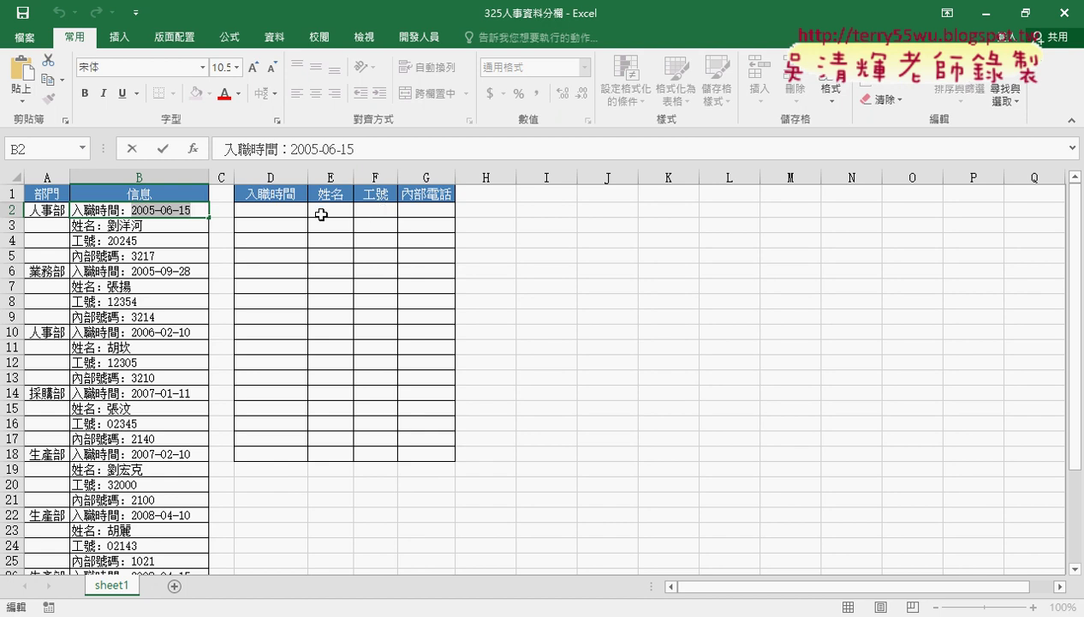
{"action": "left_click", "coordinate": [300, 212]}
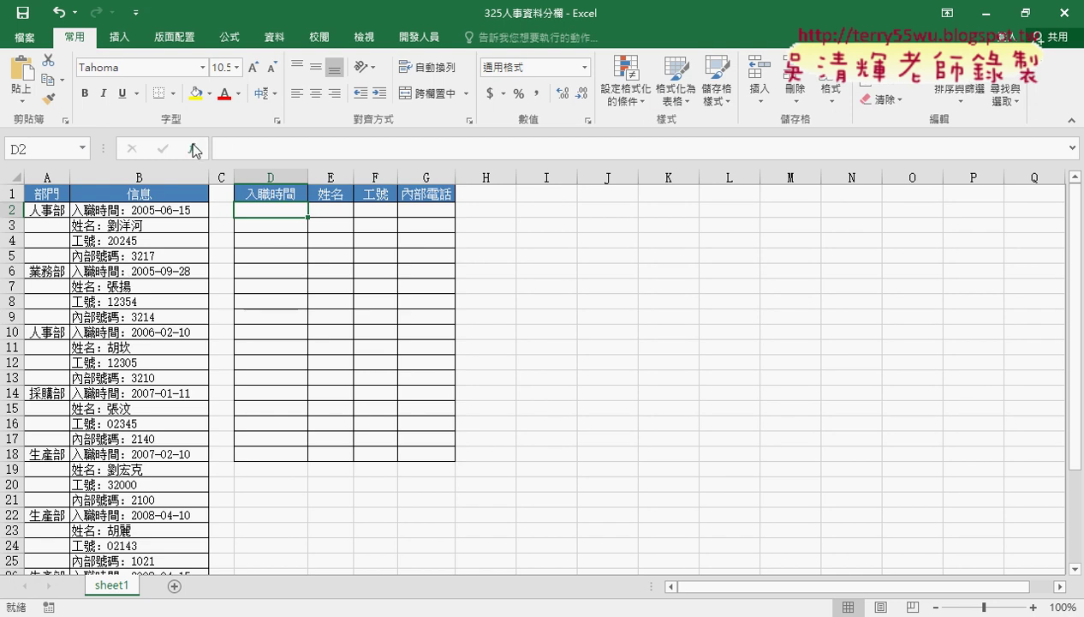
Insert INDEX into D2 from the 檢視與參照 category, using the array, row_num, column_num form
{"action": "left_click", "coordinate": [194, 148]}
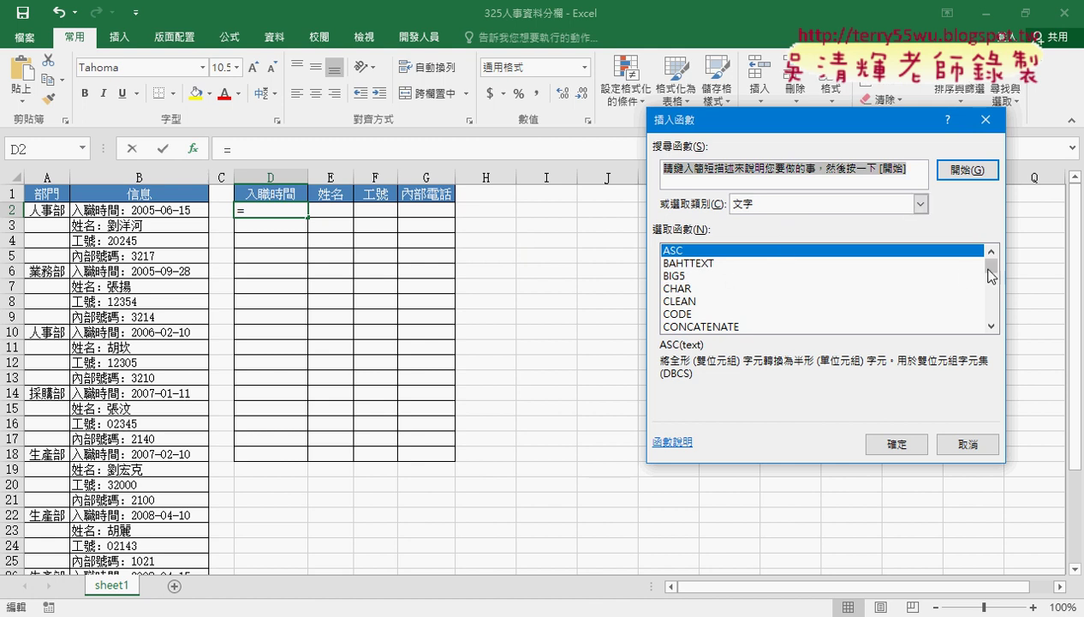
{"action": "left_click_drag", "start_coordinate": [990, 265], "coordinate": [990, 285]}
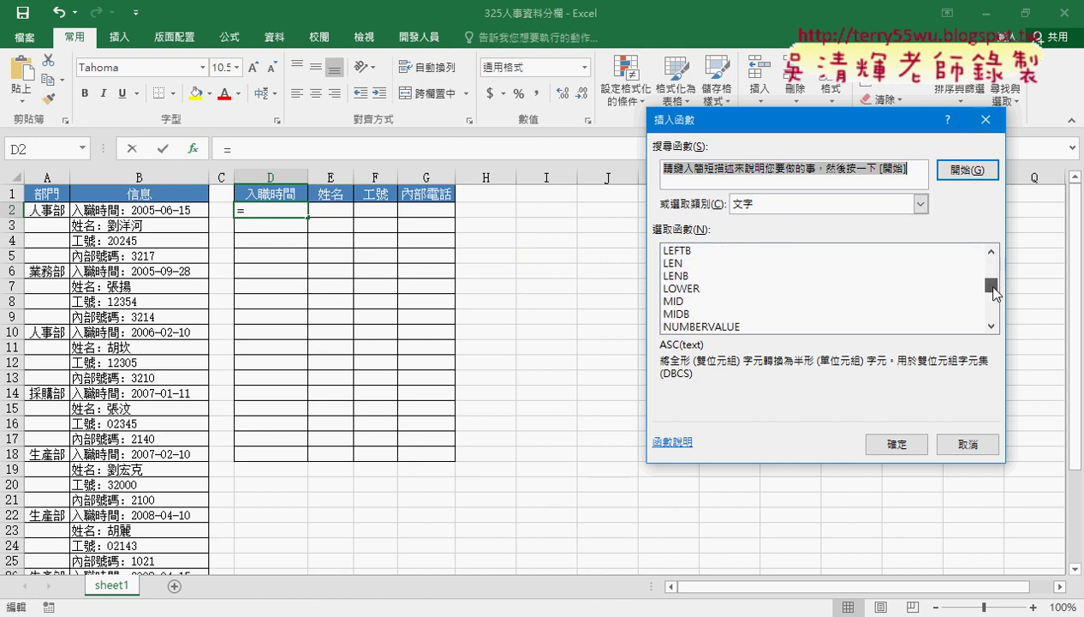
{"action": "left_click", "coordinate": [860, 206]}
{"action": "left_click", "coordinate": [844, 296]}
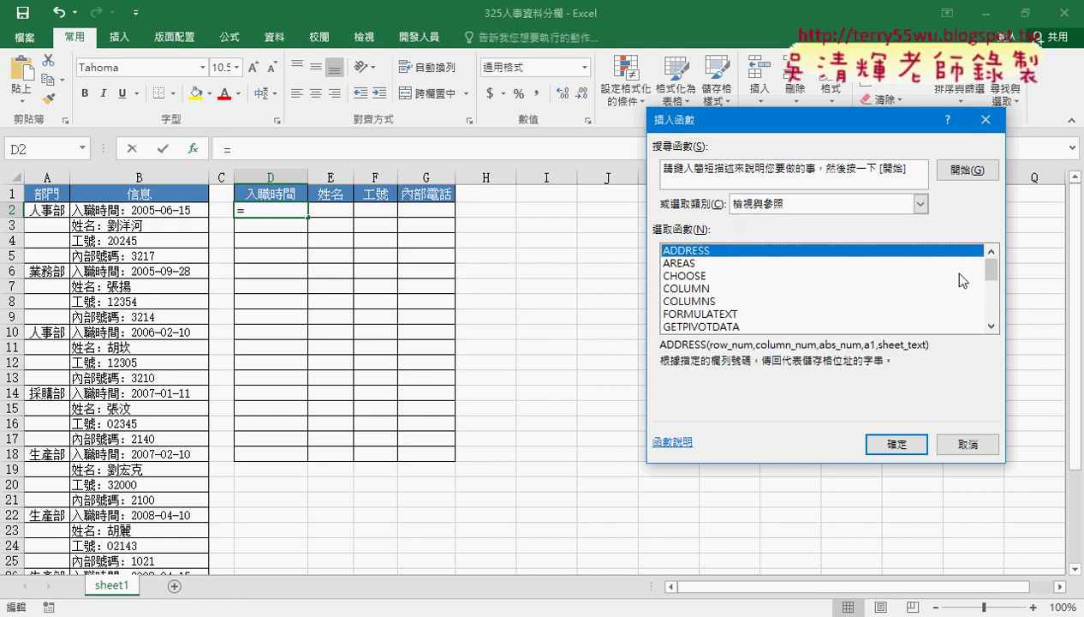
{"action": "left_click_drag", "start_coordinate": [995, 274], "coordinate": [992, 288]}
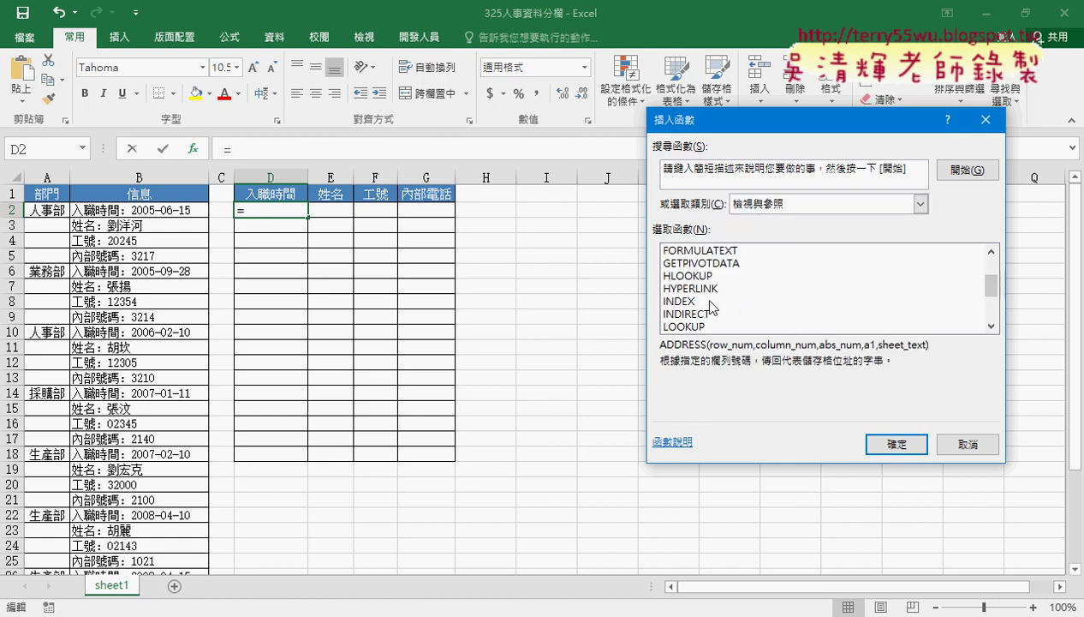
{"action": "left_click", "coordinate": [700, 300]}
{"action": "left_click", "coordinate": [899, 445]}
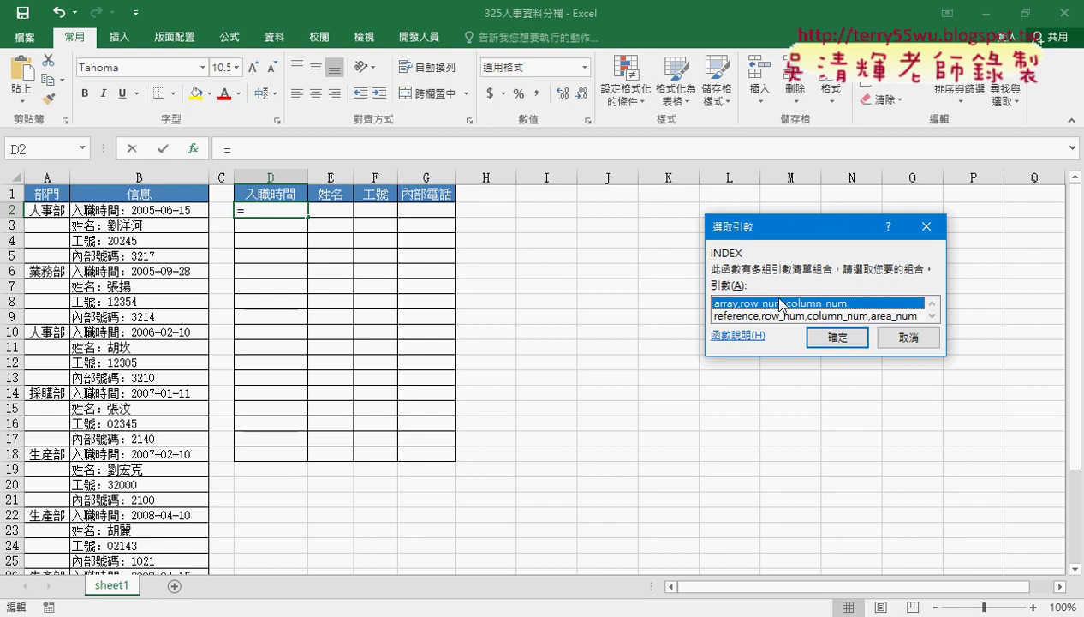
{"action": "left_click", "coordinate": [838, 339]}
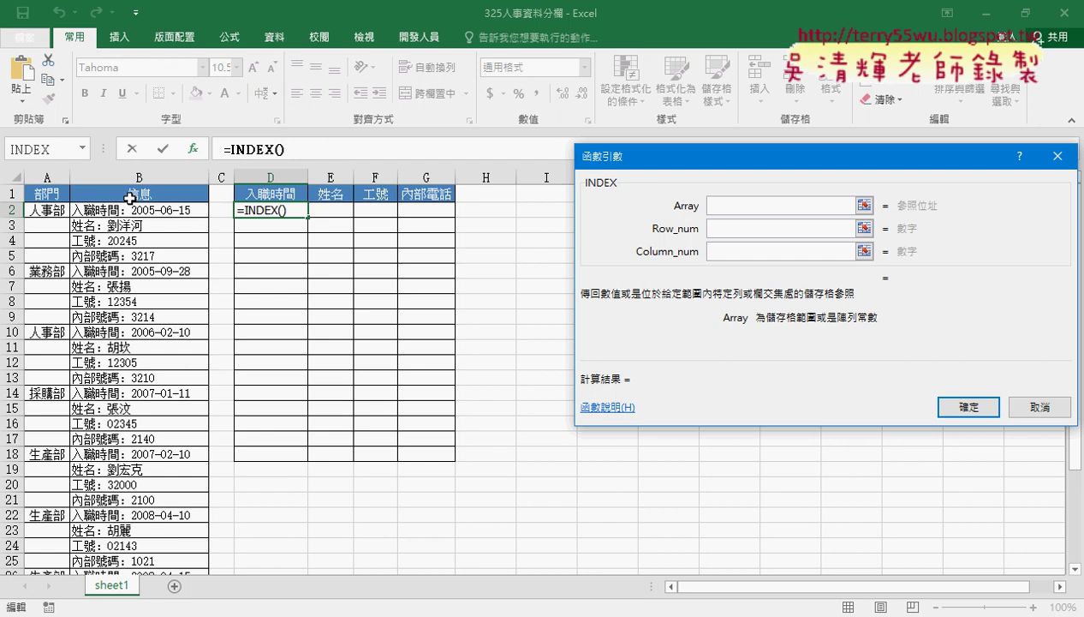
Set the INDEX arguments to Array B2:B33, Row_num 1 and Column_num 1
{"action": "left_click", "coordinate": [165, 210]}
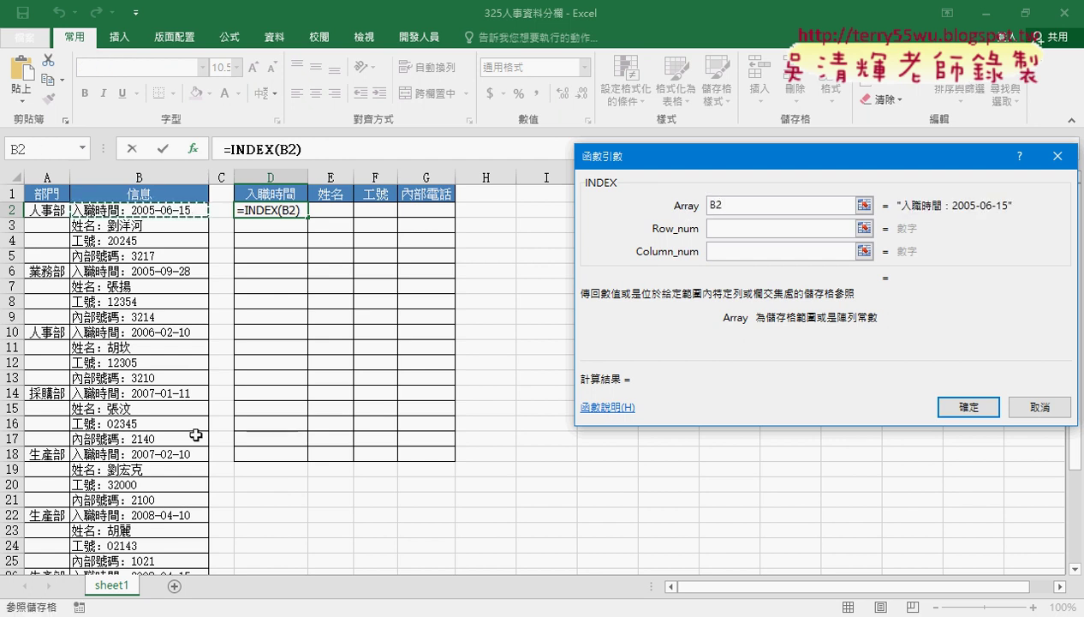
{"action": "key", "text": "ctrl+shift+Down"}
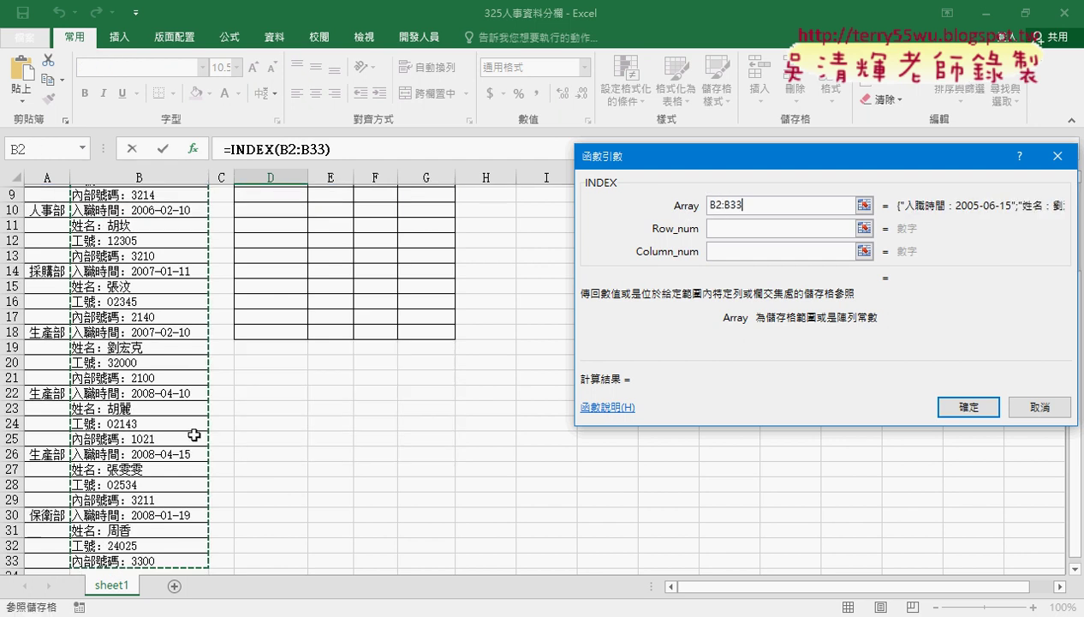
{"action": "double_click", "coordinate": [733, 205]}
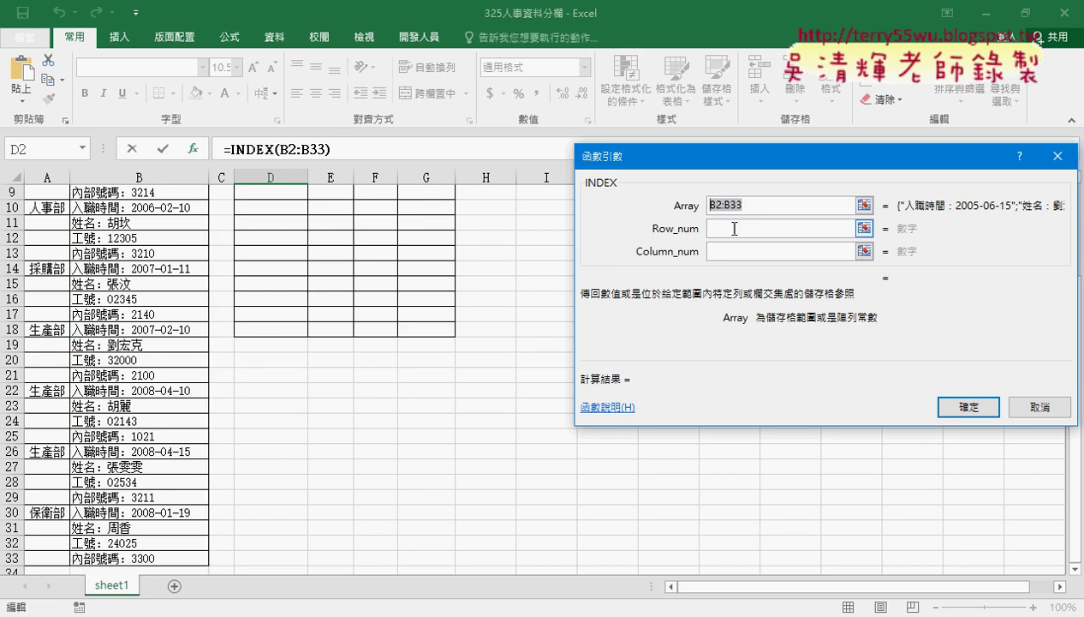
{"action": "left_click", "coordinate": [734, 228]}
{"action": "scroll", "coordinate": [375, 310], "scroll_direction": "up", "scroll_amount": 3}
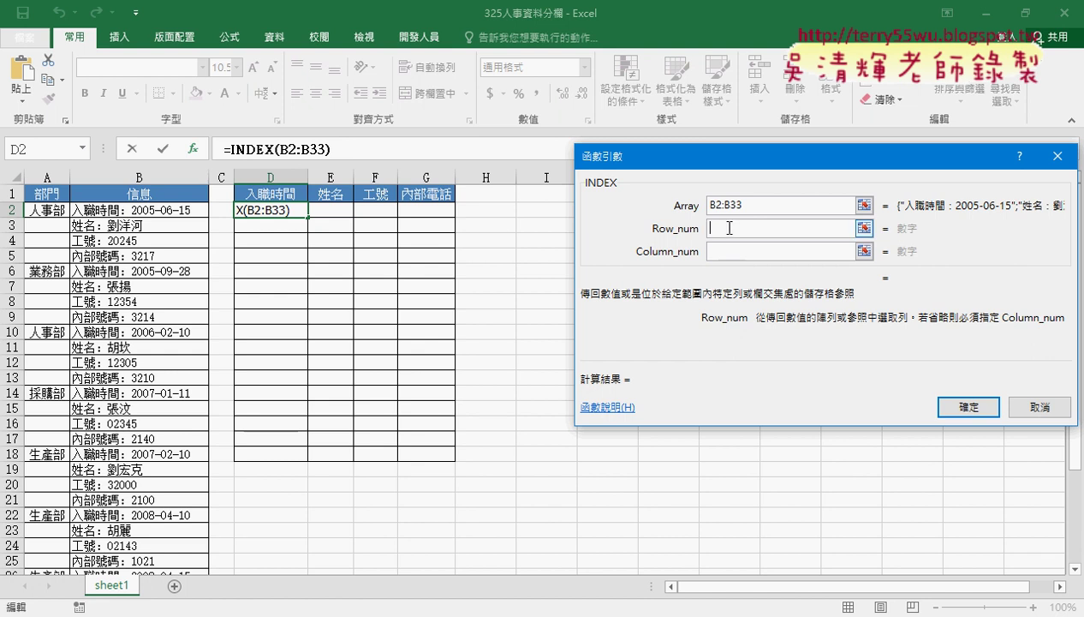
{"action": "type", "text": "1"}
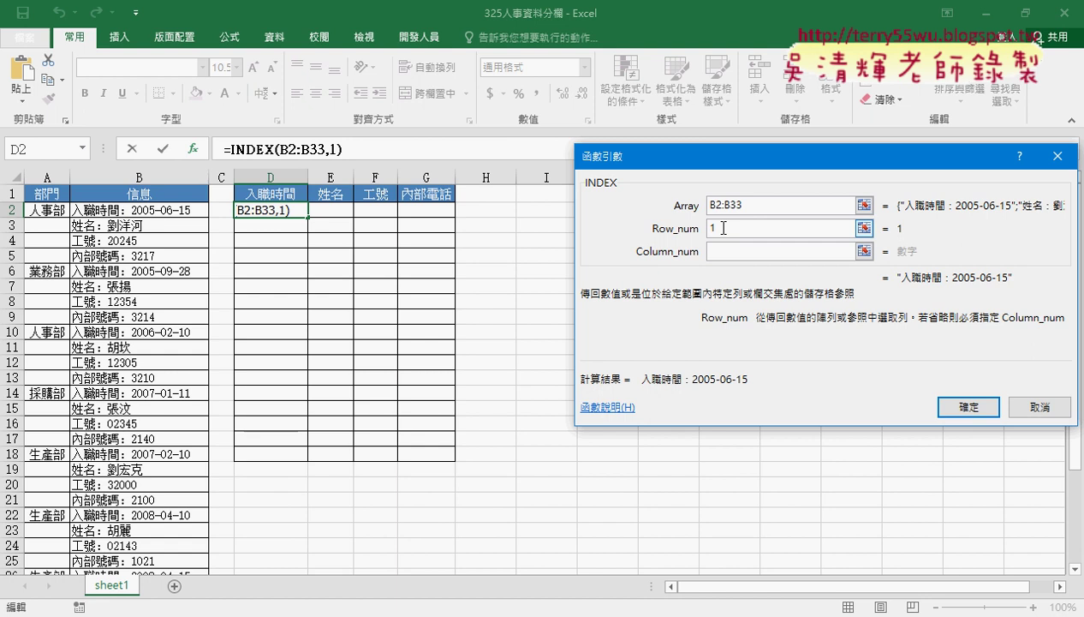
{"action": "left_click", "coordinate": [739, 255]}
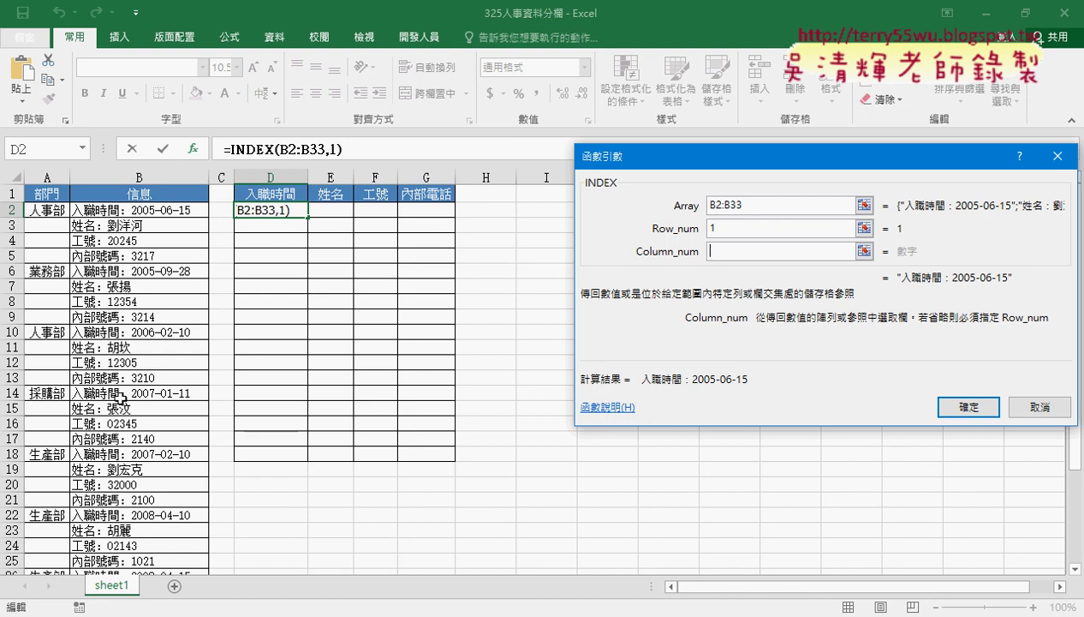
{"action": "type", "text": "1"}
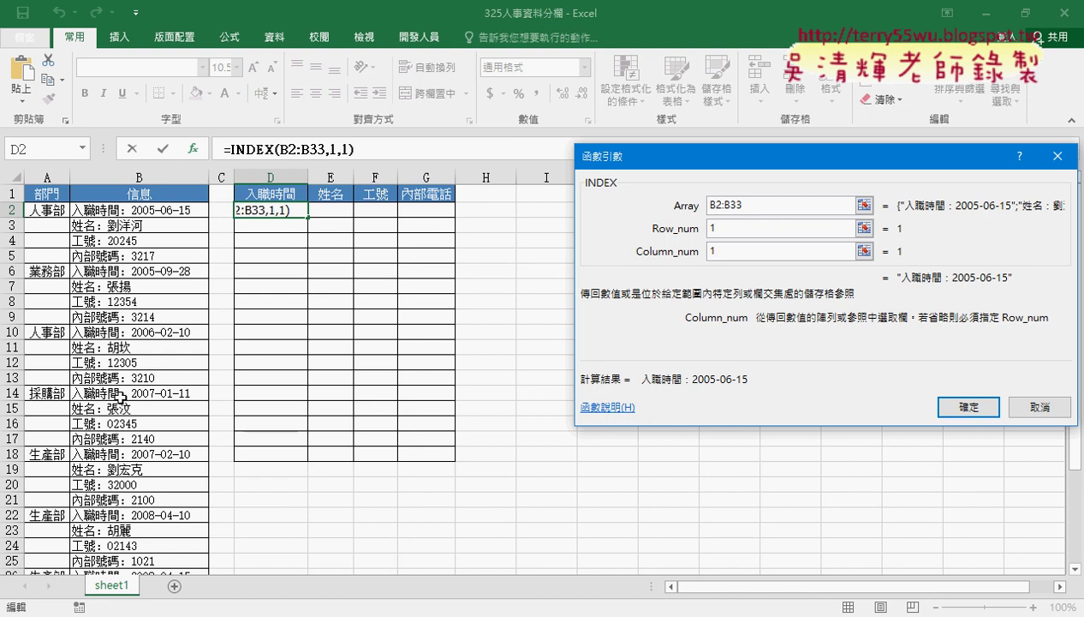
Confirm D2's INDEX formula, widen column D, and copy the formula text from the formula bar
{"action": "left_click", "coordinate": [966, 407]}
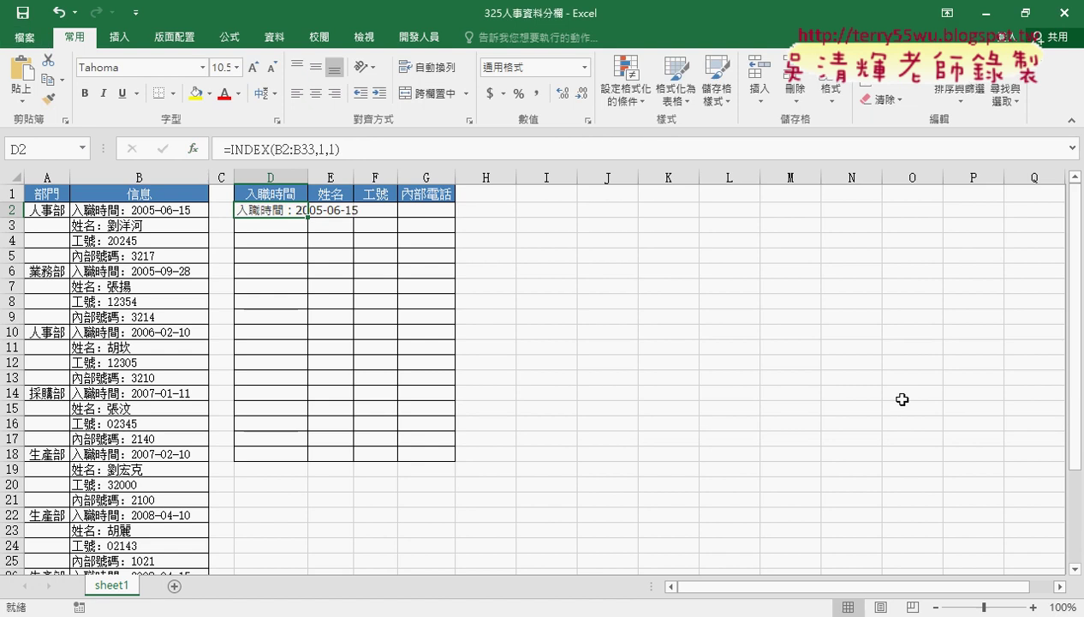
{"action": "left_click_drag", "start_coordinate": [307, 176], "coordinate": [363, 176]}
{"action": "left_click", "coordinate": [398, 212]}
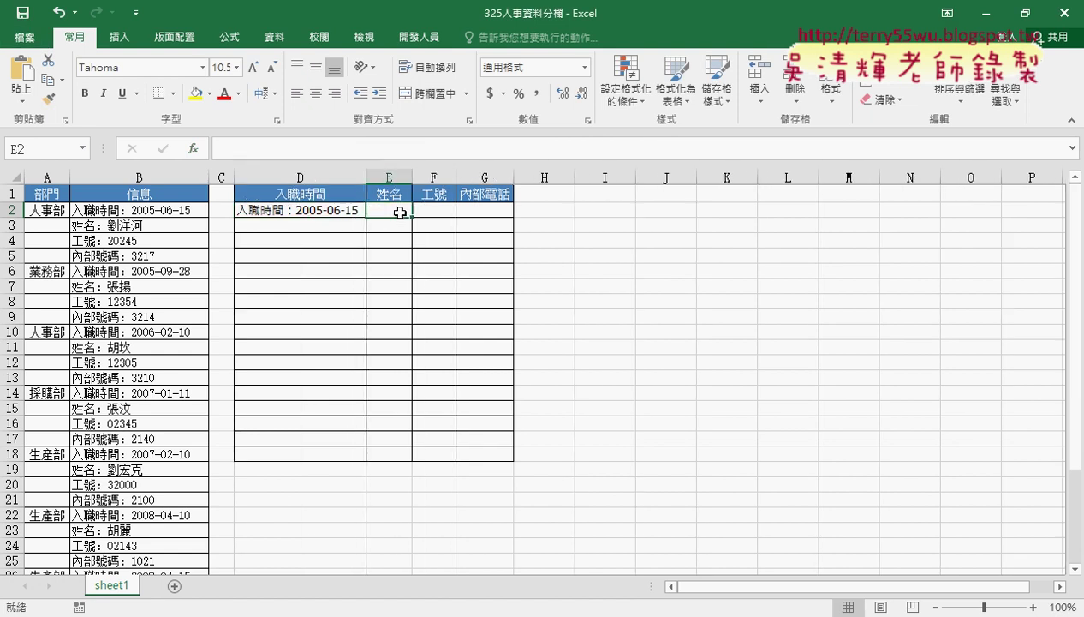
{"action": "left_click", "coordinate": [154, 226]}
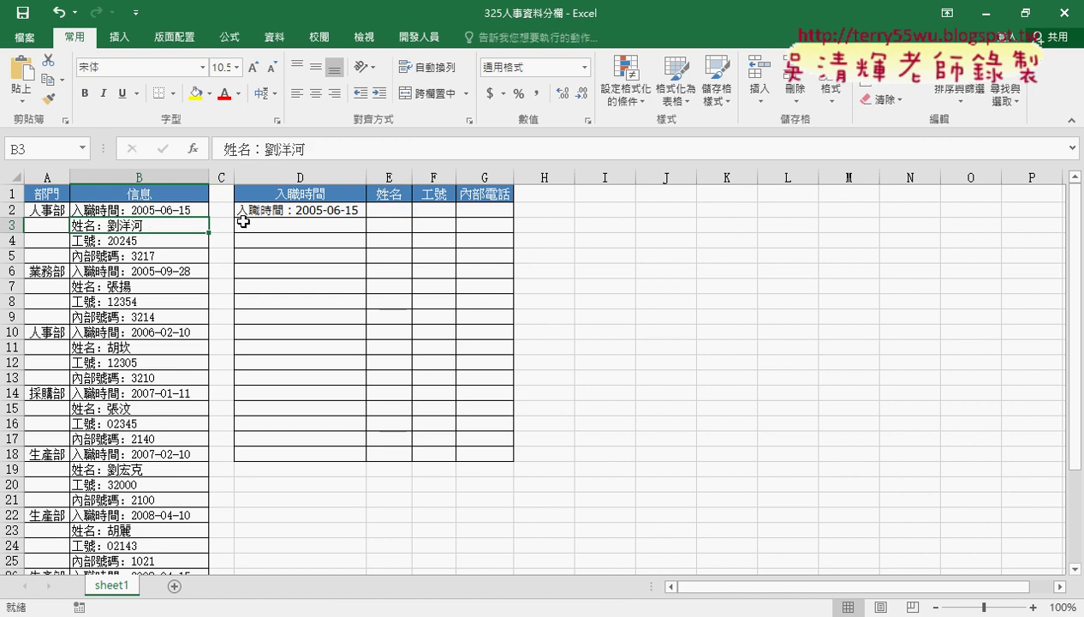
{"action": "left_click", "coordinate": [289, 209]}
{"action": "left_click", "coordinate": [351, 151]}
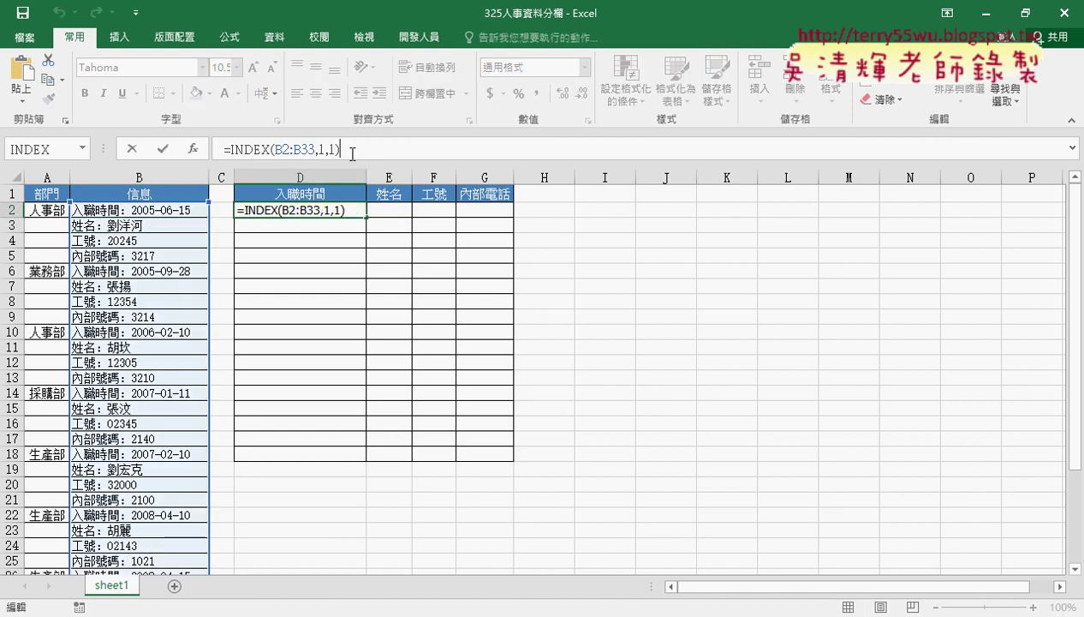
{"action": "left_click_drag", "start_coordinate": [344, 150], "coordinate": [216, 150]}
{"action": "right_click", "coordinate": [265, 154]}
{"action": "left_click", "coordinate": [304, 182]}
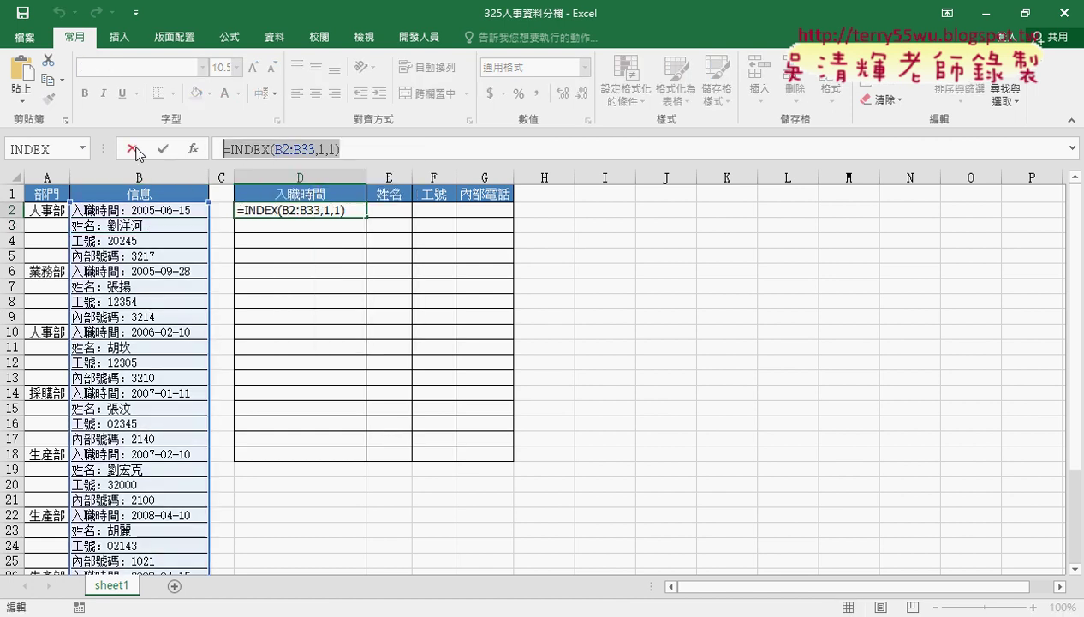
{"action": "key", "text": "Escape"}
Paste the formula into E2 with row_num 2 to return the name, and auto-fit column E
{"action": "left_click", "coordinate": [392, 211]}
{"action": "left_click", "coordinate": [283, 152]}
{"action": "right_click", "coordinate": [282, 154]}
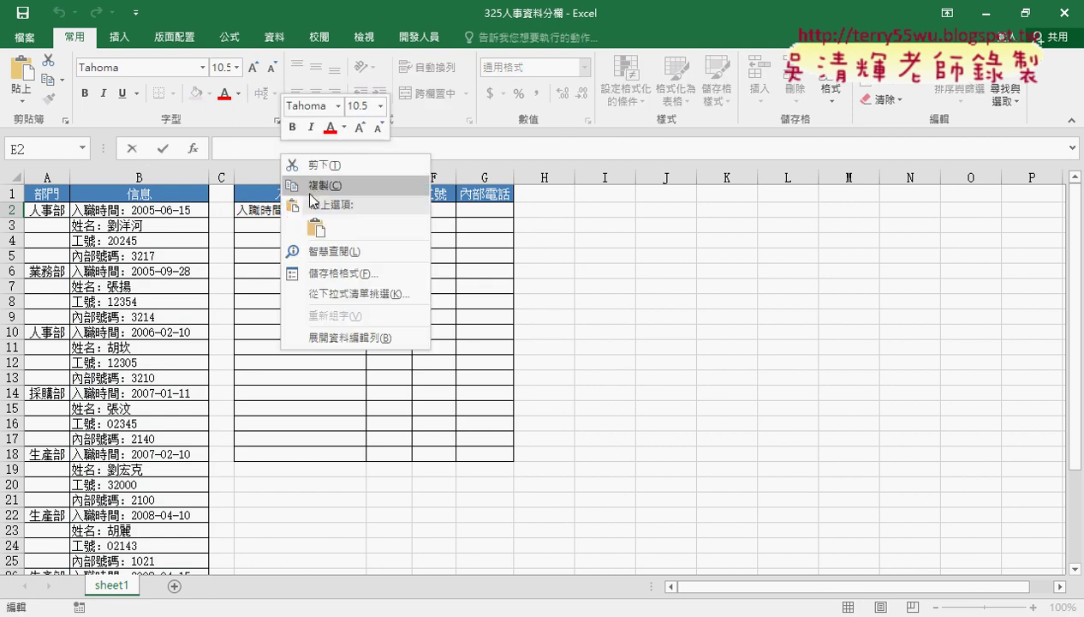
{"action": "left_click", "coordinate": [321, 231]}
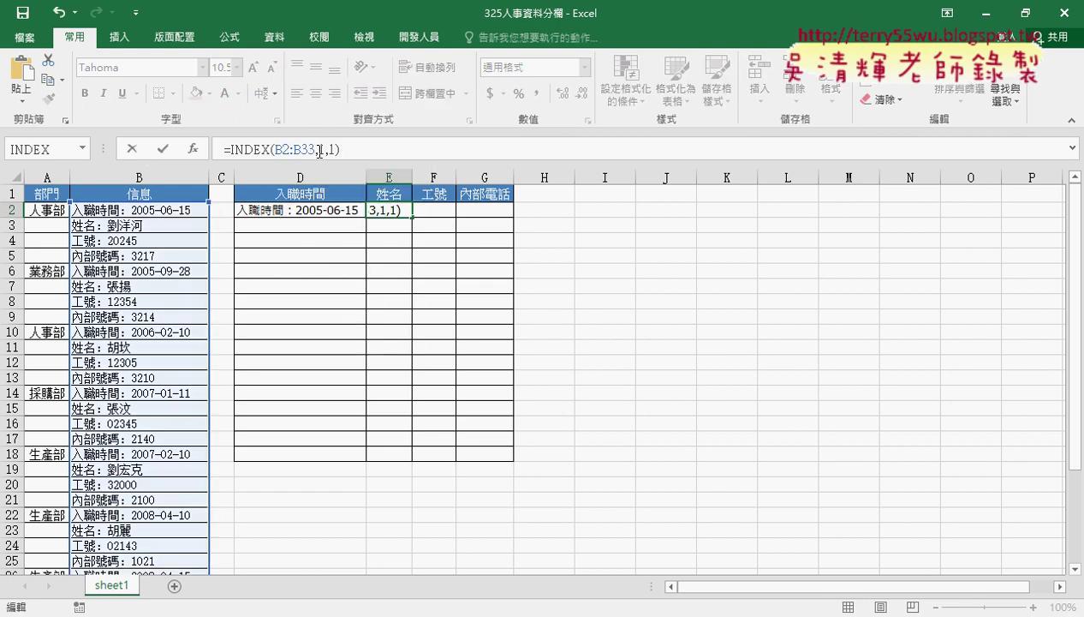
{"action": "double_click", "coordinate": [323, 150]}
{"action": "type", "text": "2"}
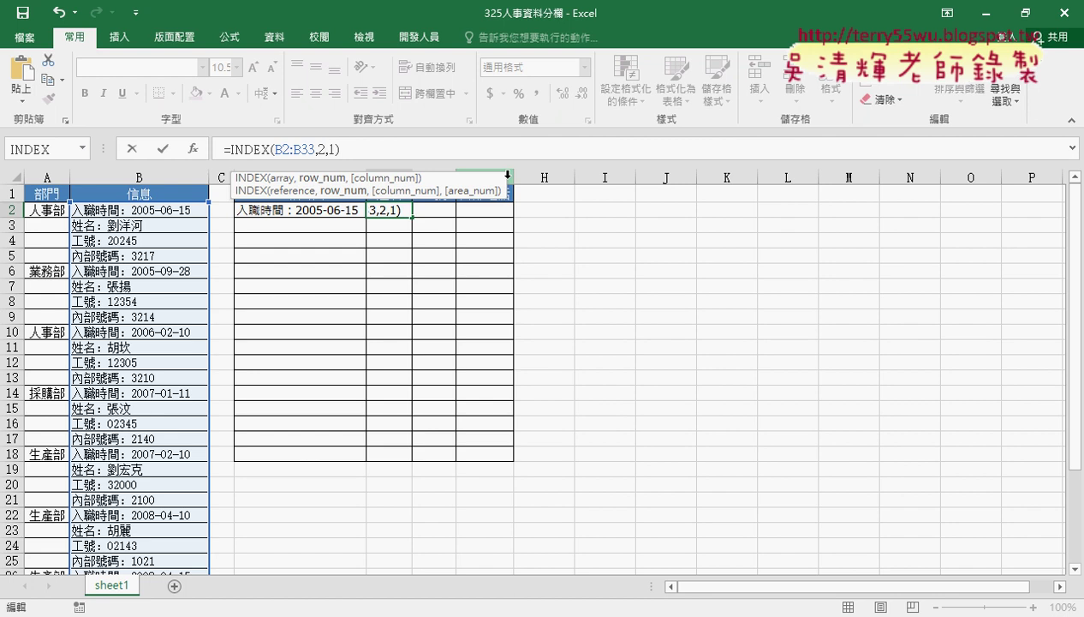
{"action": "left_click", "coordinate": [162, 149]}
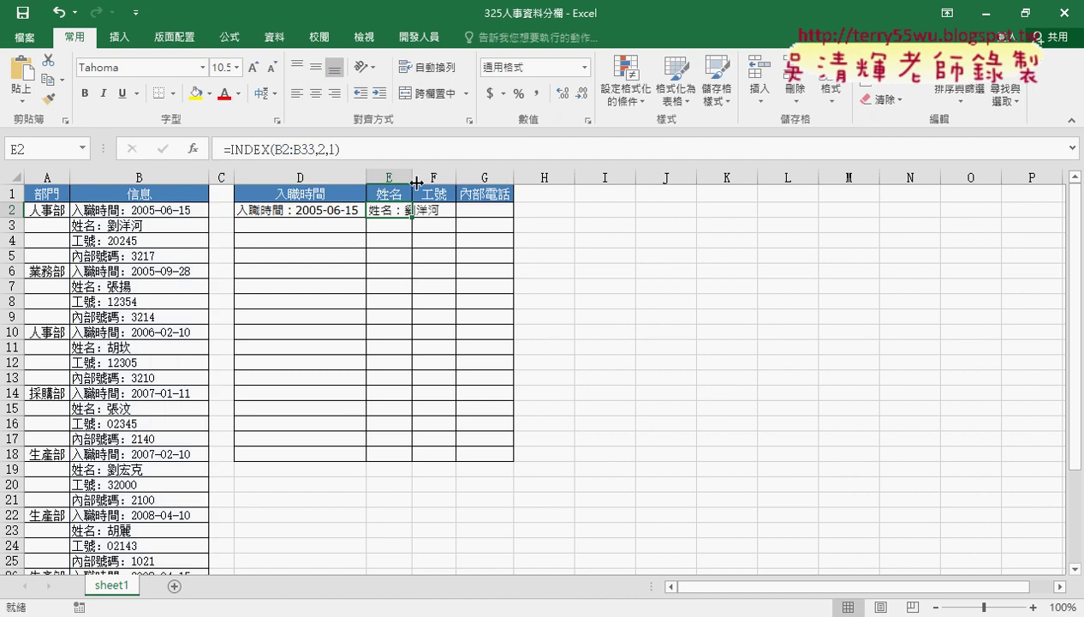
{"action": "double_click", "coordinate": [413, 182]}
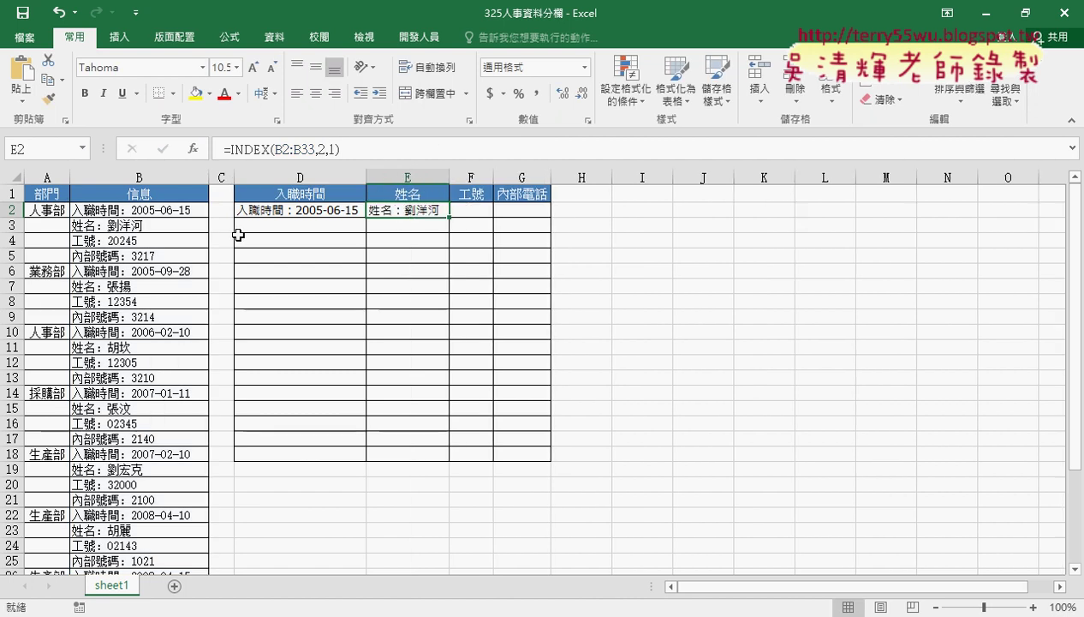
{"action": "left_click", "coordinate": [309, 212]}
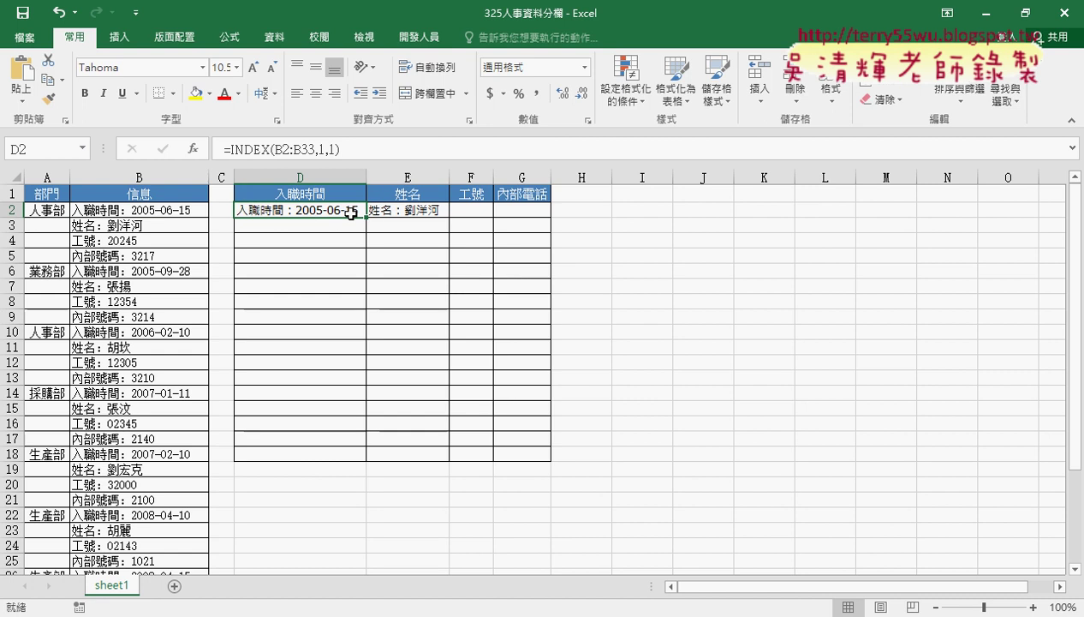
{"action": "left_click_drag", "start_coordinate": [389, 209], "coordinate": [335, 212]}
Delete D2 and E2's formulas, then fill D2:G2 with the series 1, 2, 3, 4
{"action": "key", "text": "Delete"}
{"action": "key", "text": "Right"}
{"action": "key", "text": "Delete"}
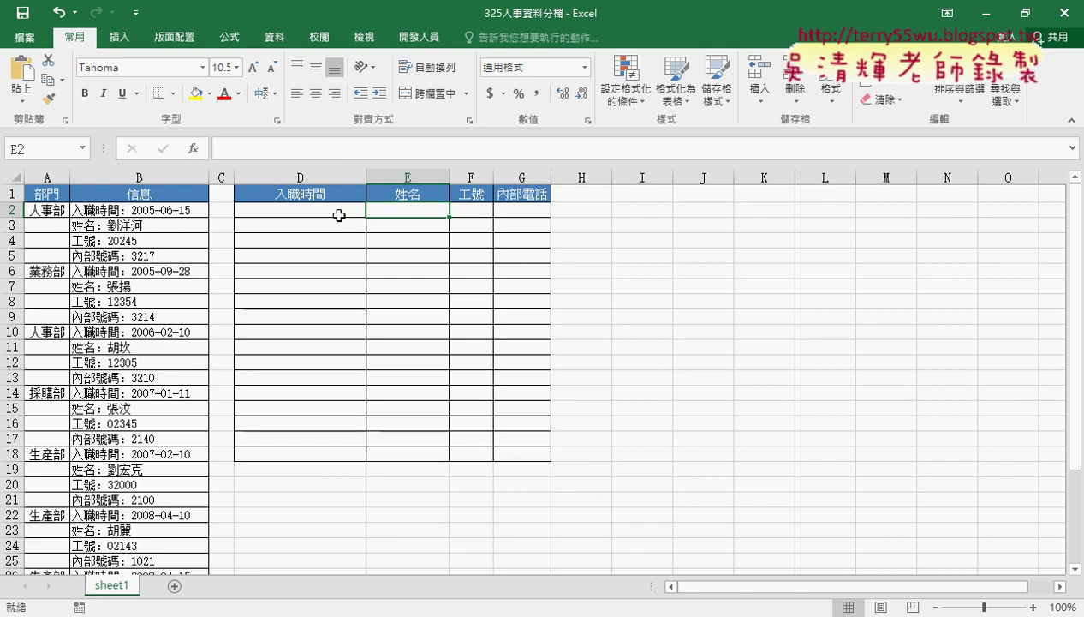
{"action": "left_click", "coordinate": [339, 215]}
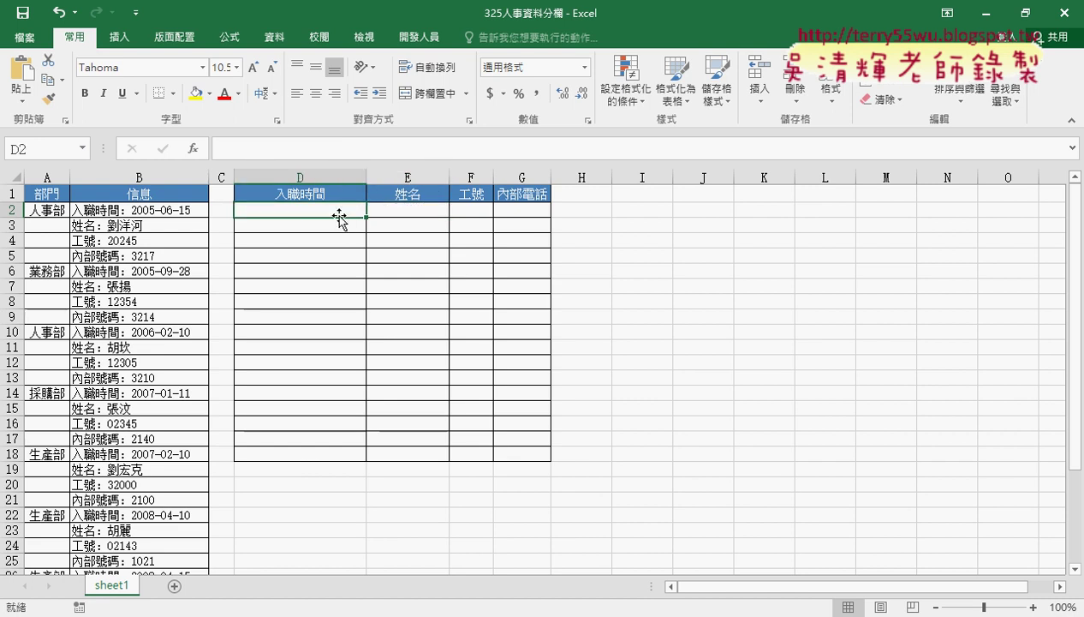
{"action": "type", "text": "1"}
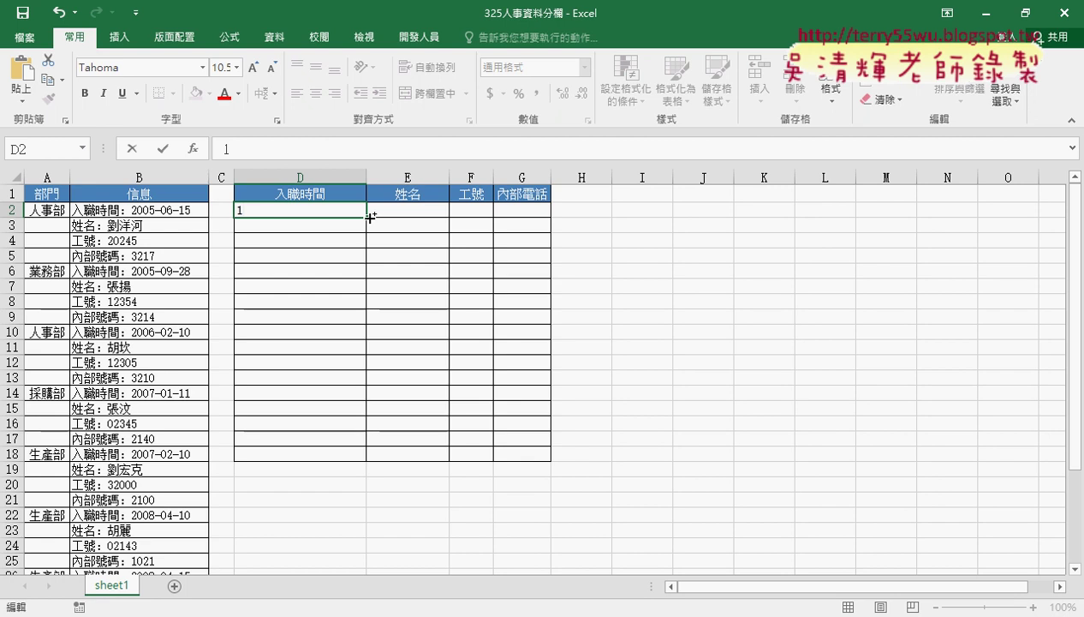
{"action": "left_click_drag", "start_coordinate": [368, 217], "coordinate": [549, 218]}
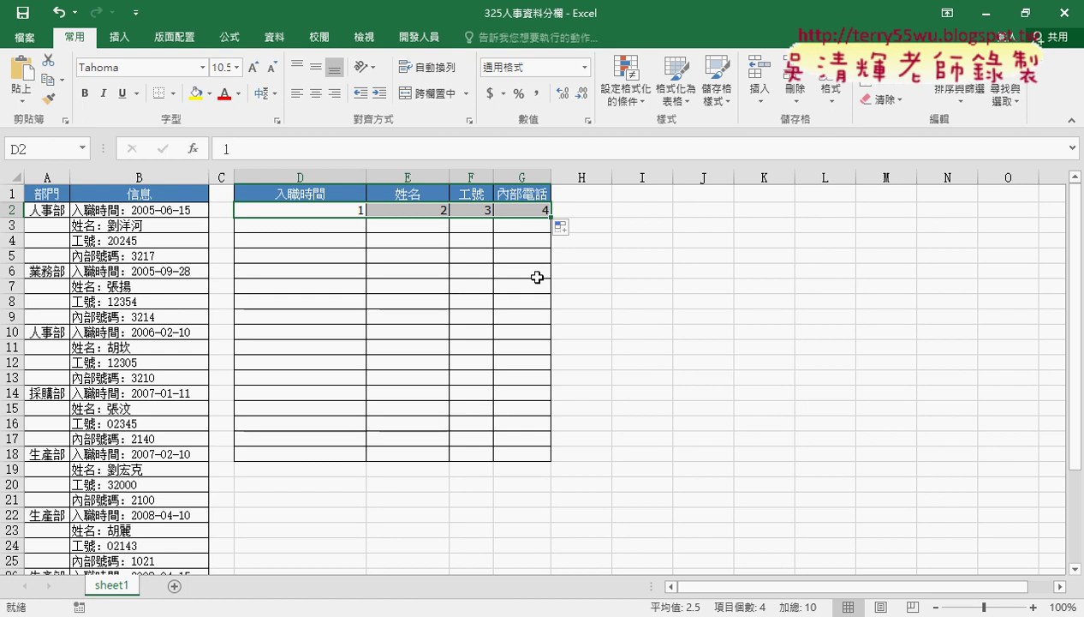
Clear row 2 and insert =COLUMN() in D2 so it returns 4
{"action": "key", "text": "Delete"}
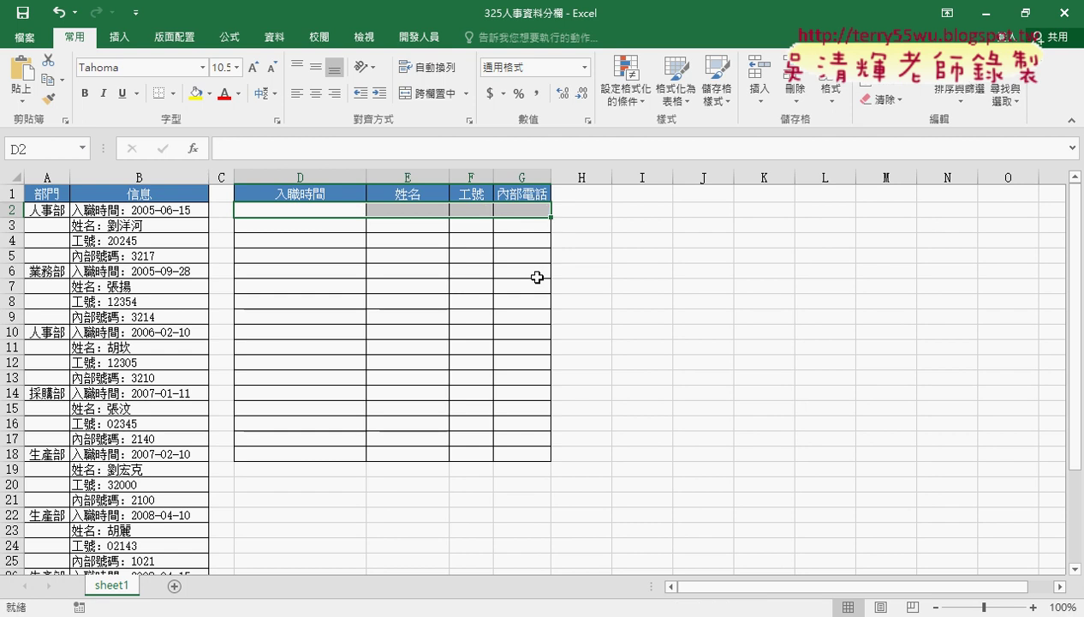
{"action": "left_click", "coordinate": [334, 209]}
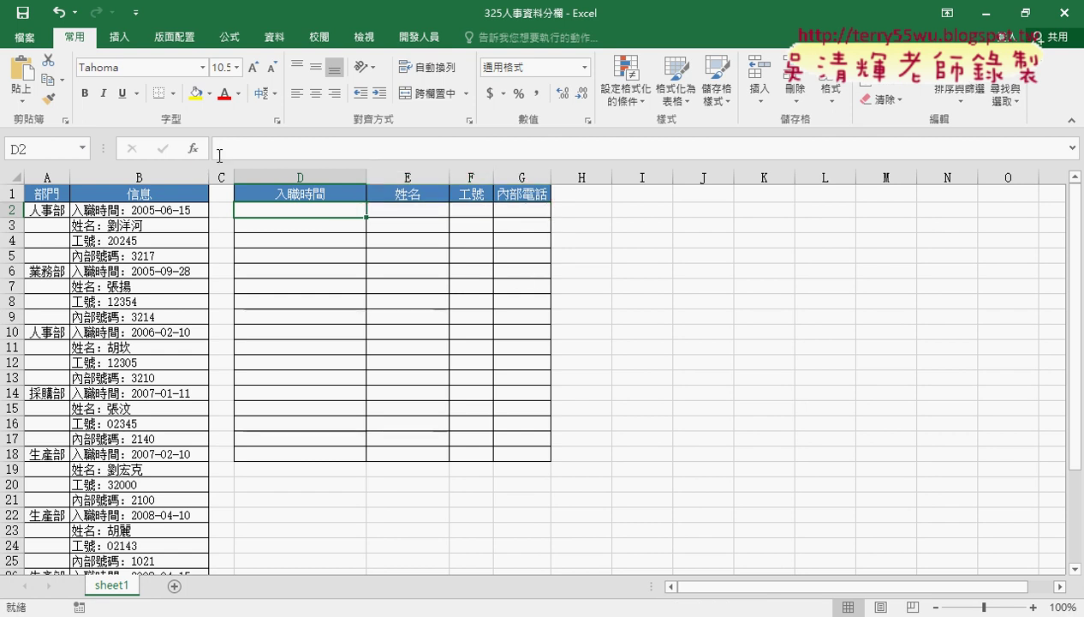
{"action": "left_click", "coordinate": [194, 150]}
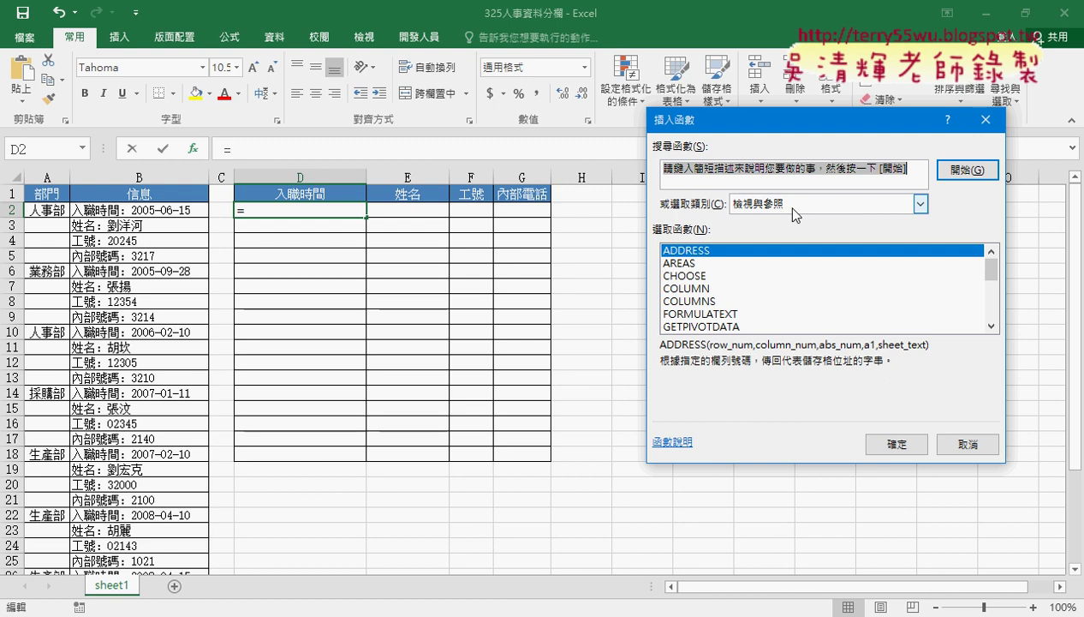
{"action": "left_click", "coordinate": [694, 289]}
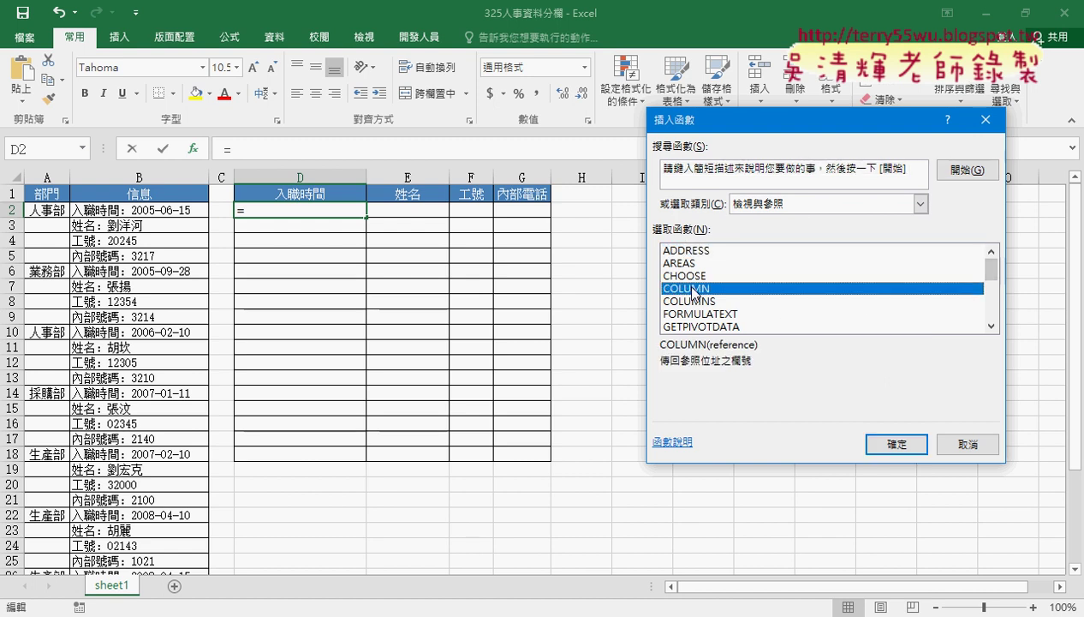
{"action": "left_click_drag", "start_coordinate": [990, 269], "coordinate": [993, 299]}
{"action": "left_click", "coordinate": [691, 316]}
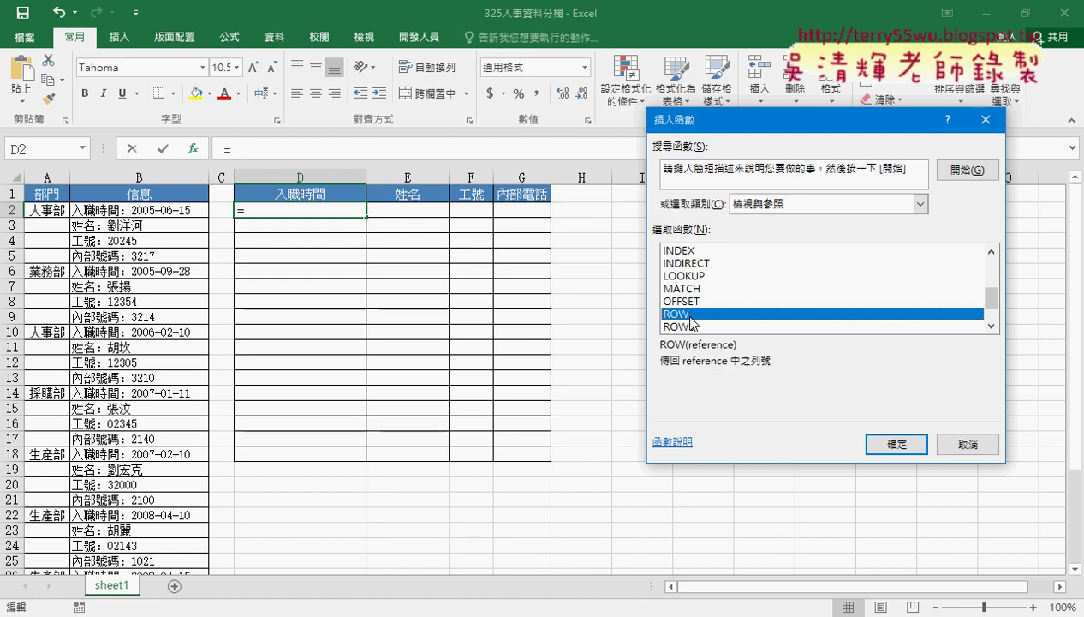
{"action": "left_click", "coordinate": [991, 252]}
{"action": "left_click", "coordinate": [991, 252]}
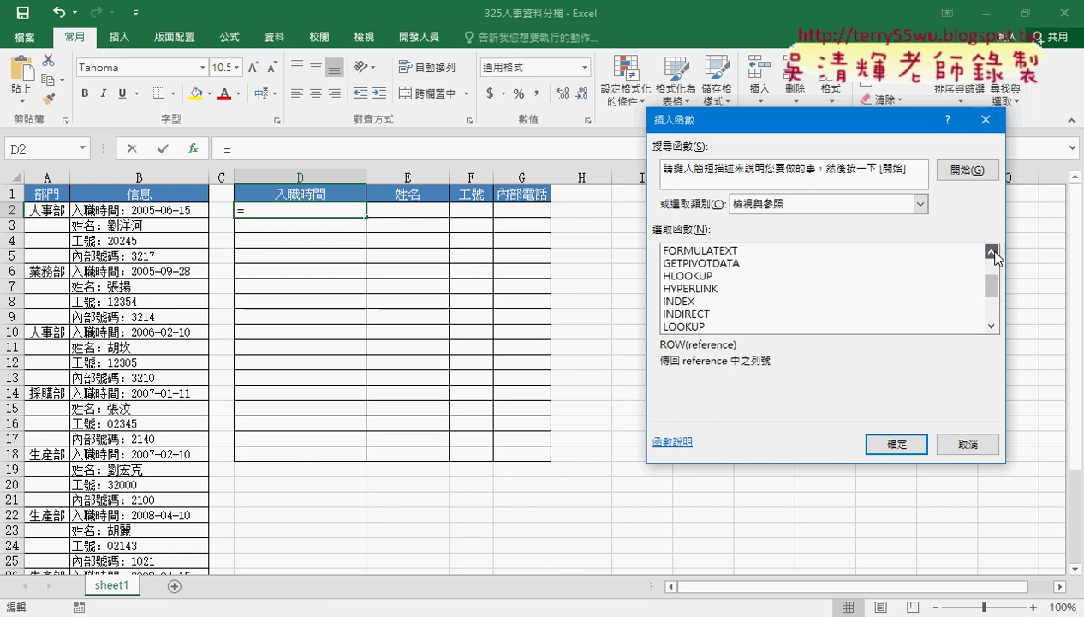
{"action": "left_click", "coordinate": [991, 252]}
{"action": "left_click", "coordinate": [992, 251]}
{"action": "double_click", "coordinate": [700, 275]}
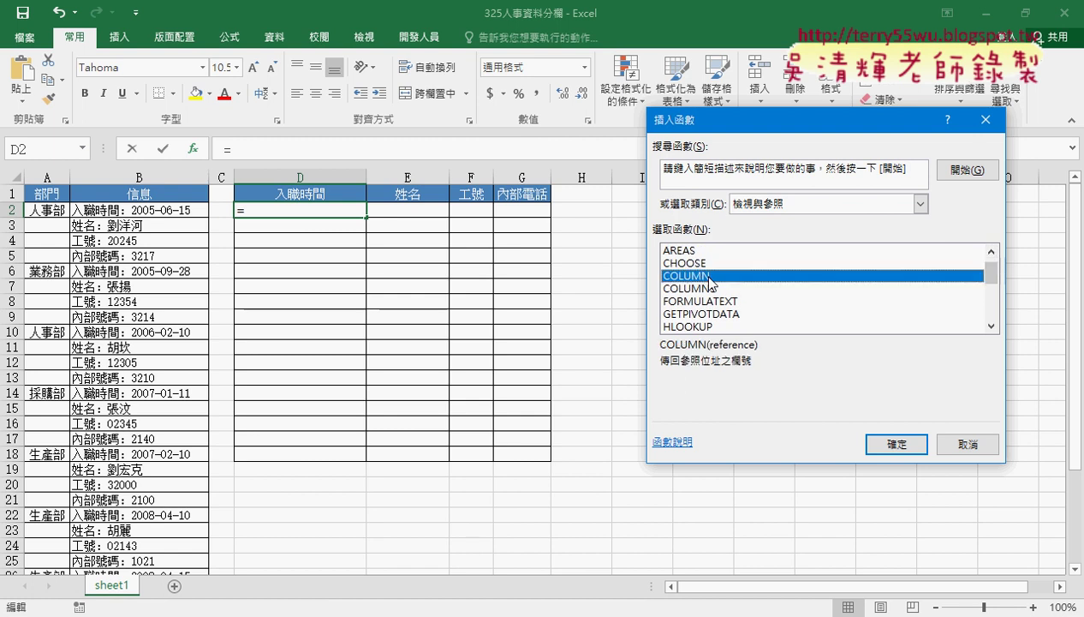
{"action": "left_click", "coordinate": [933, 377]}
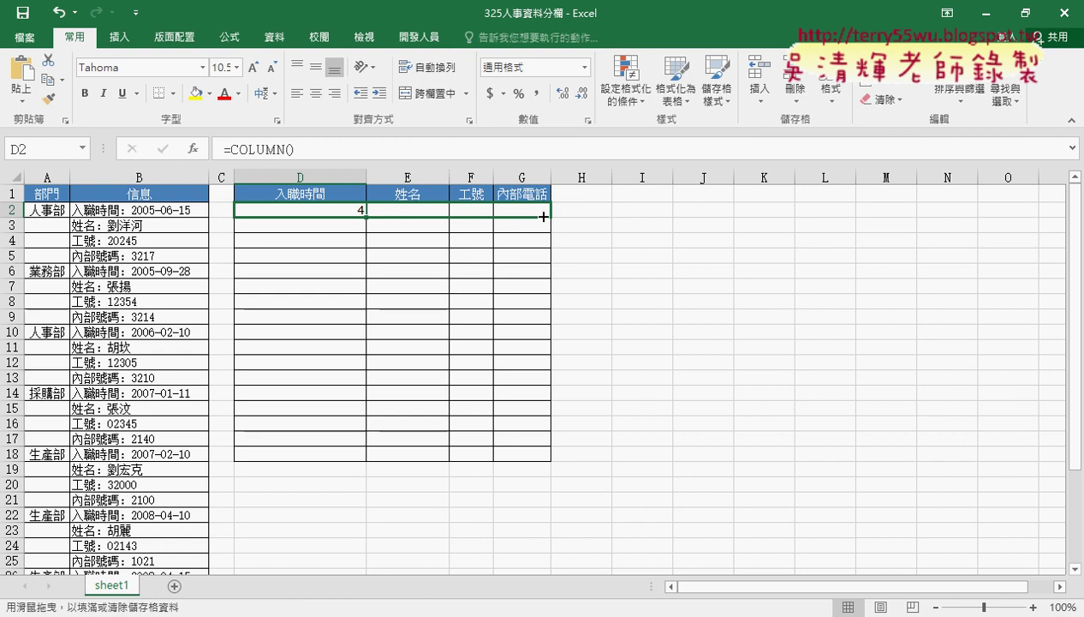
Change D2 to =COLUMN()-3 and fill it across D2:G8 so each row reads 1 to 4
{"action": "mouse_move", "coordinate": [368, 217]}
{"action": "left_mouse_down"}
{"action": "mouse_move", "coordinate": [548, 216]}
{"action": "mouse_move", "coordinate": [556, 306]}
{"action": "left_mouse_up"}
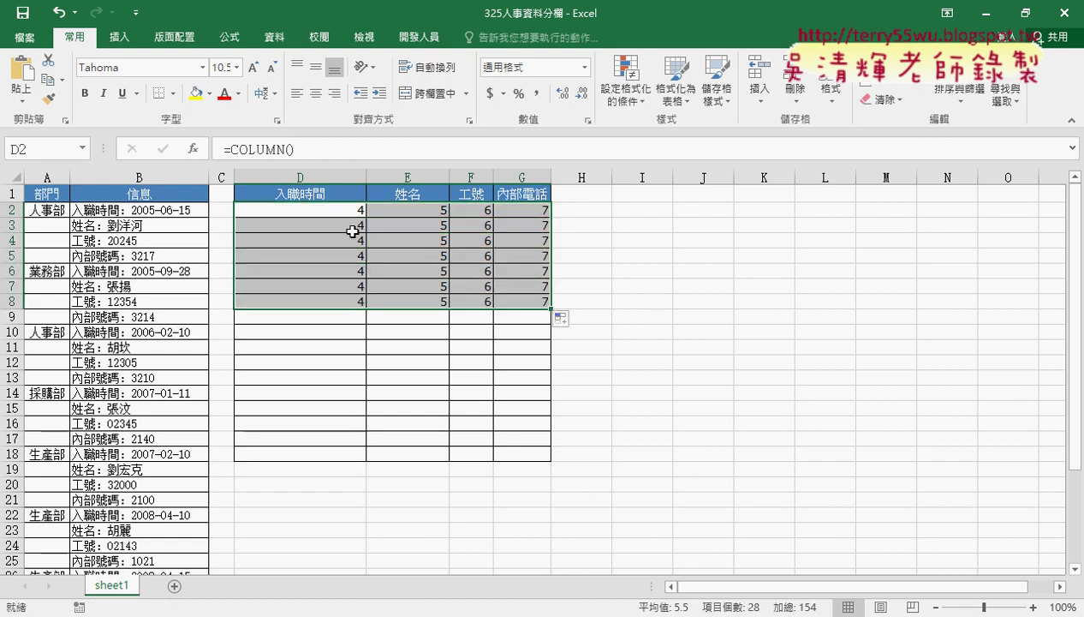
{"action": "left_click", "coordinate": [320, 210]}
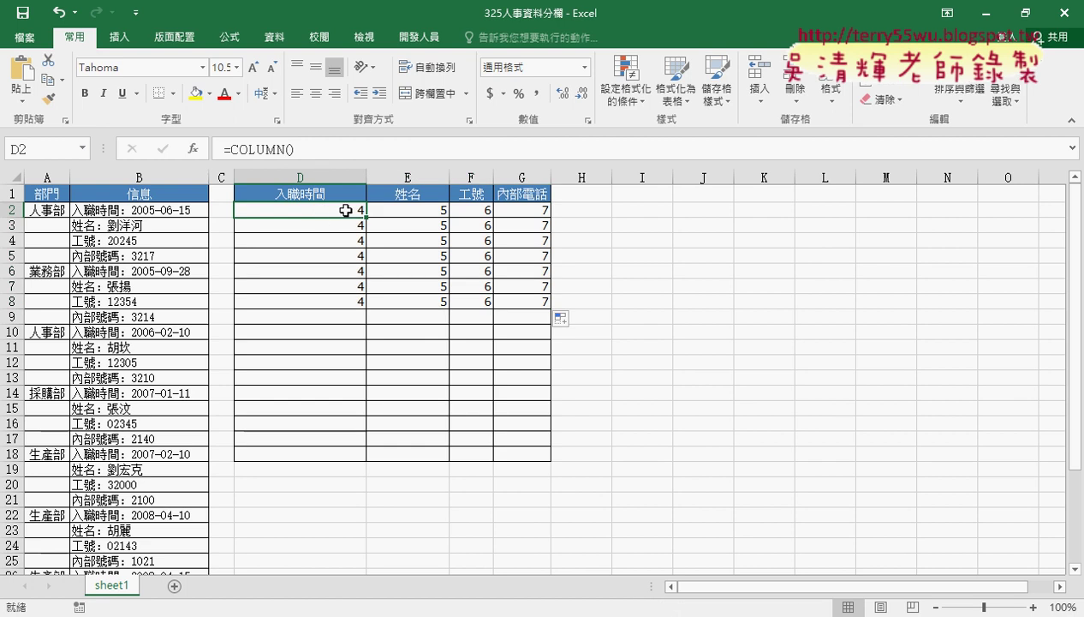
{"action": "left_click", "coordinate": [323, 151]}
{"action": "type", "text": "-3"}
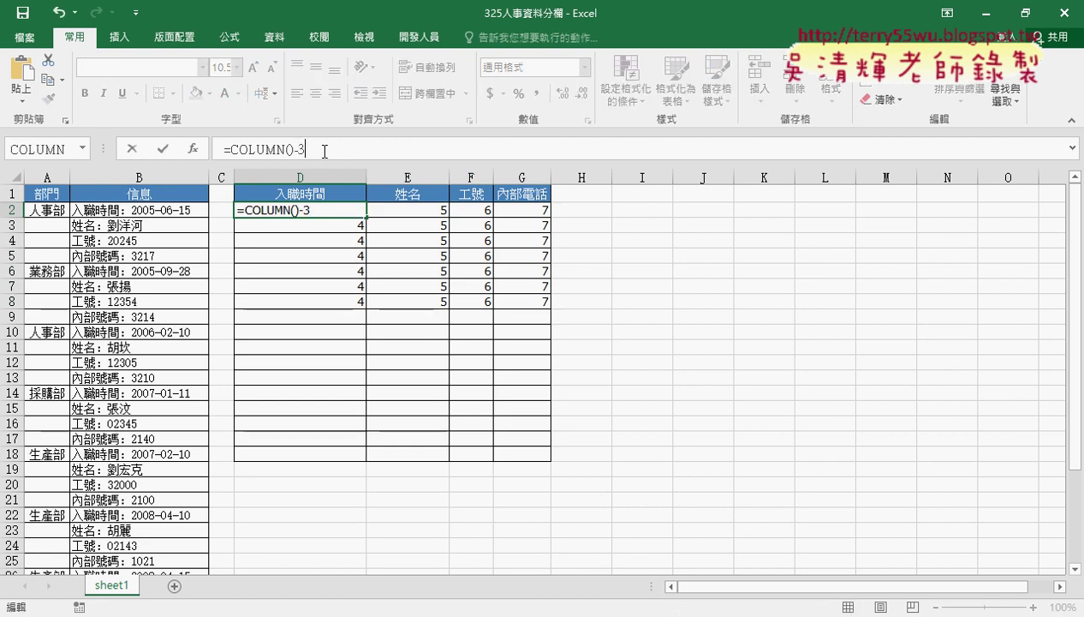
{"action": "left_click", "coordinate": [163, 148]}
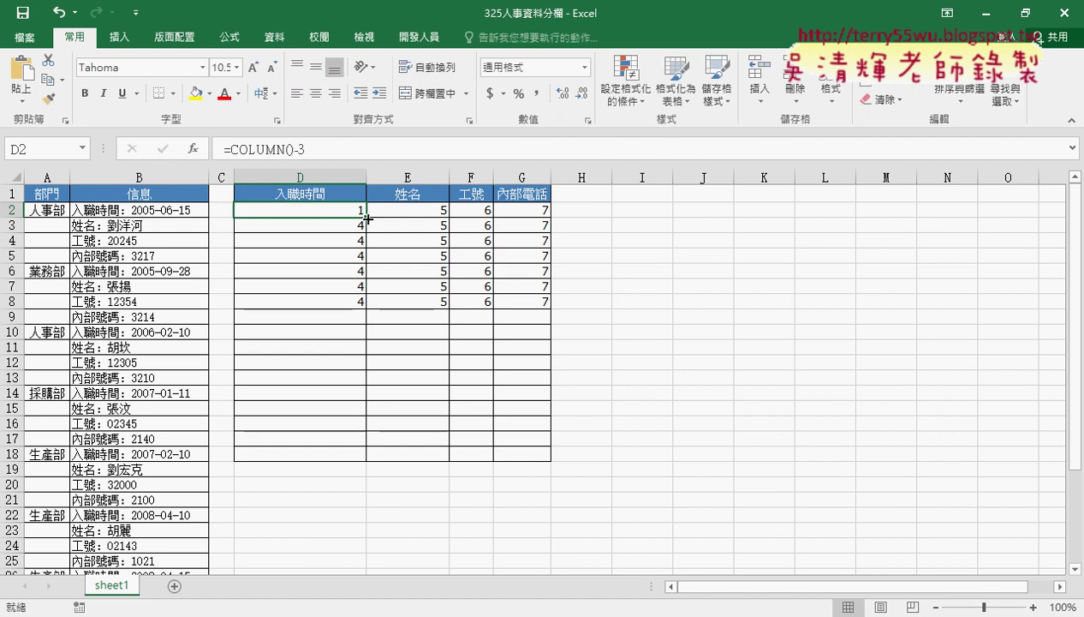
{"action": "mouse_move", "coordinate": [367, 219]}
{"action": "left_mouse_down"}
{"action": "mouse_move", "coordinate": [546, 218]}
{"action": "mouse_move", "coordinate": [557, 302]}
{"action": "left_mouse_up"}
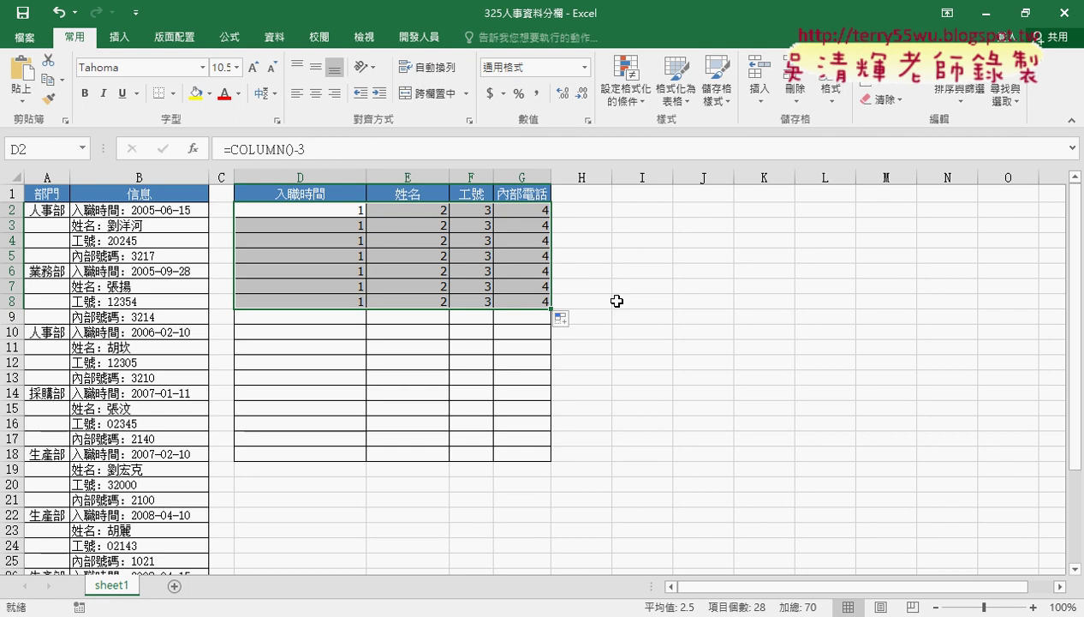
{"action": "left_click", "coordinate": [346, 210]}
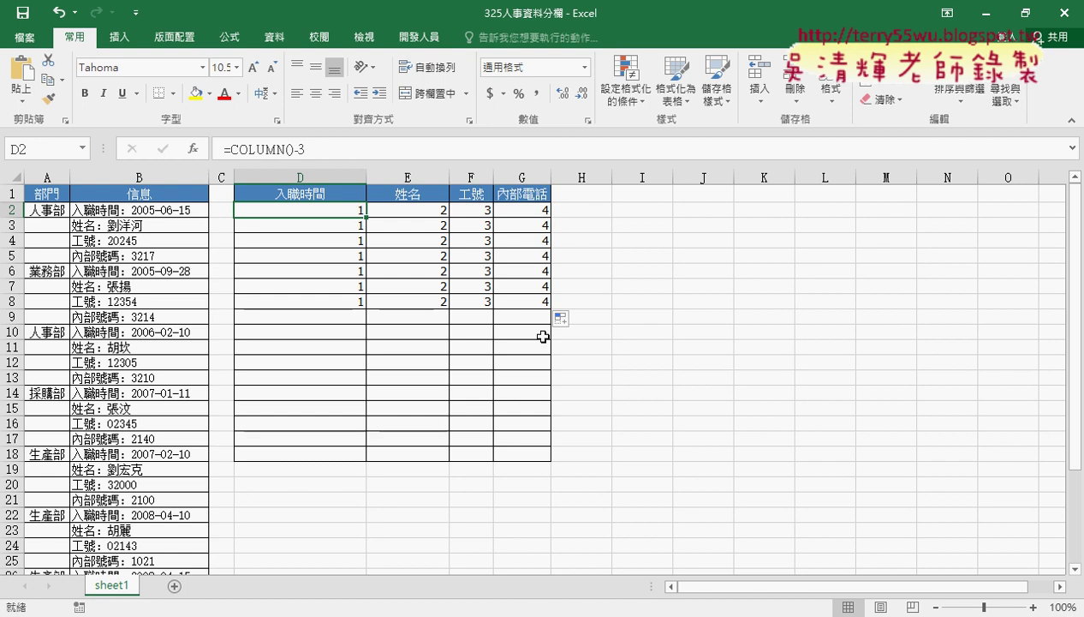
{"action": "left_click_drag", "start_coordinate": [322, 211], "coordinate": [540, 210]}
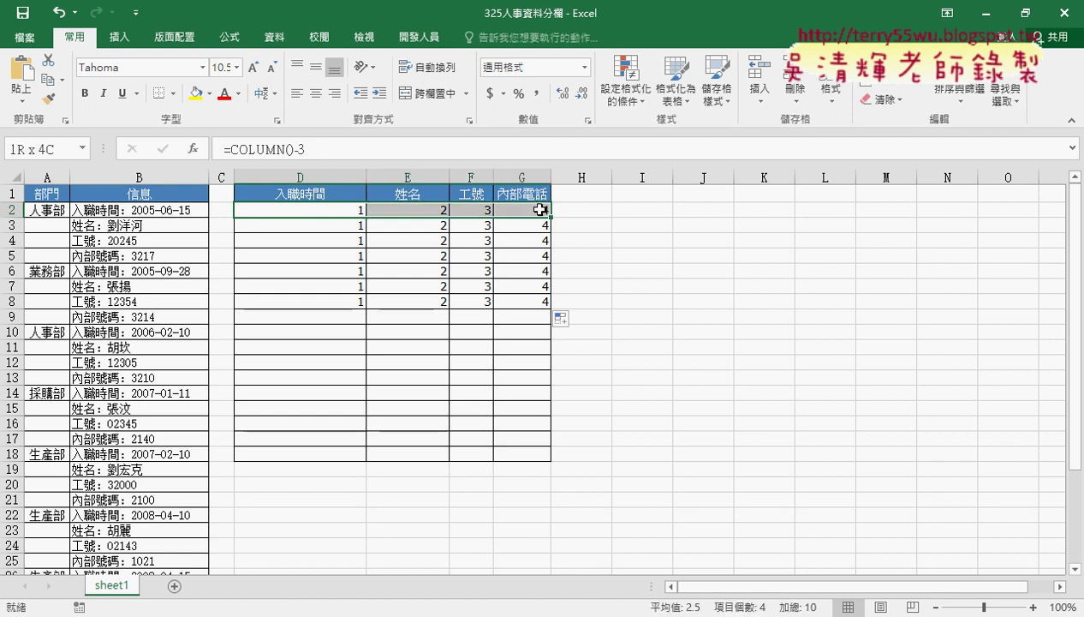
{"action": "mouse_move", "coordinate": [327, 226]}
{"action": "left_mouse_down"}
{"action": "mouse_move", "coordinate": [548, 225]}
{"action": "mouse_move", "coordinate": [280, 228]}
{"action": "mouse_move", "coordinate": [536, 226]}
{"action": "left_mouse_up"}
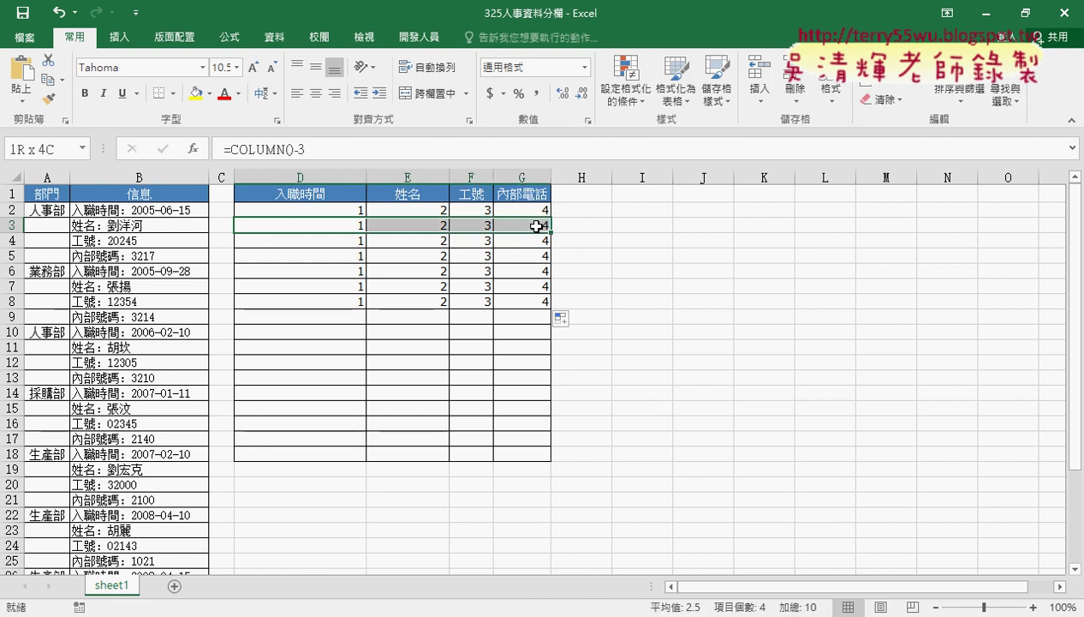
{"action": "left_click_drag", "start_coordinate": [308, 208], "coordinate": [533, 210]}
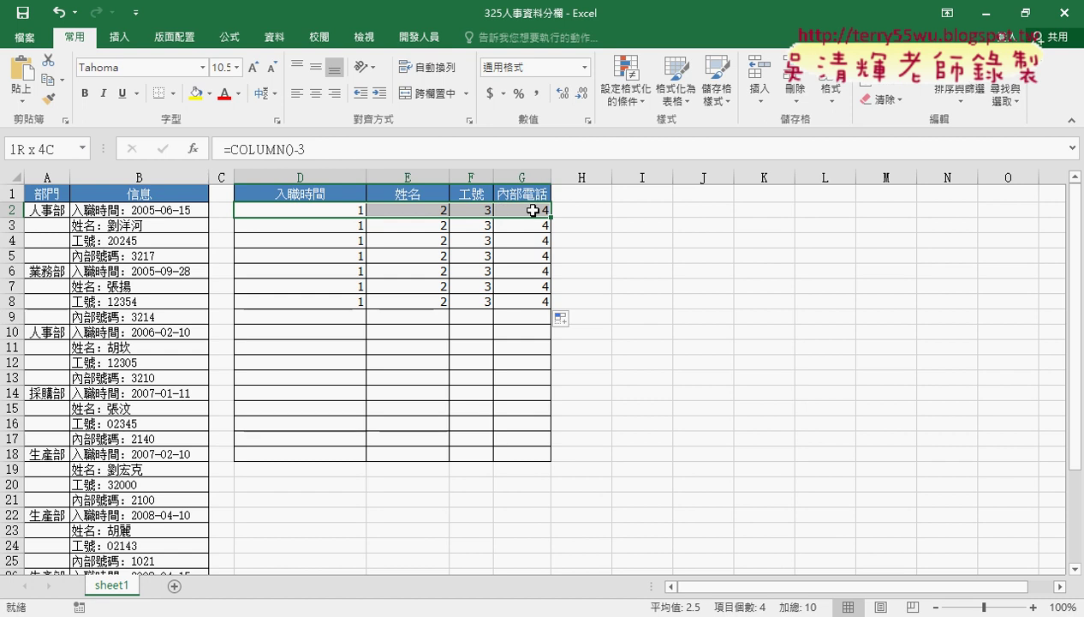
{"action": "left_click_drag", "start_coordinate": [358, 224], "coordinate": [537, 227]}
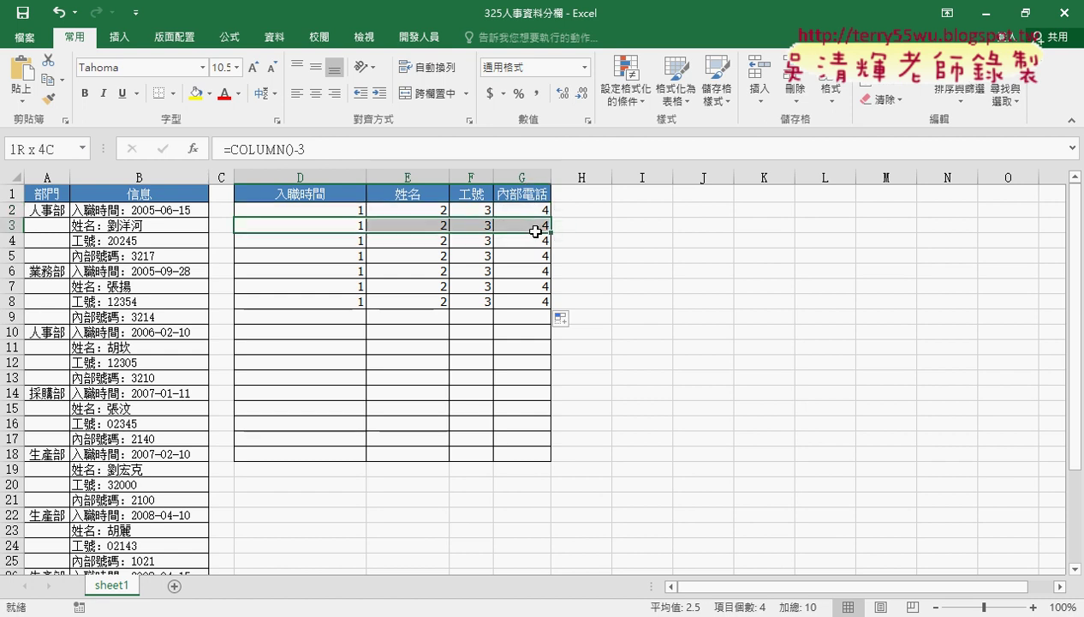
{"action": "left_click", "coordinate": [351, 212]}
{"action": "left_click", "coordinate": [348, 228]}
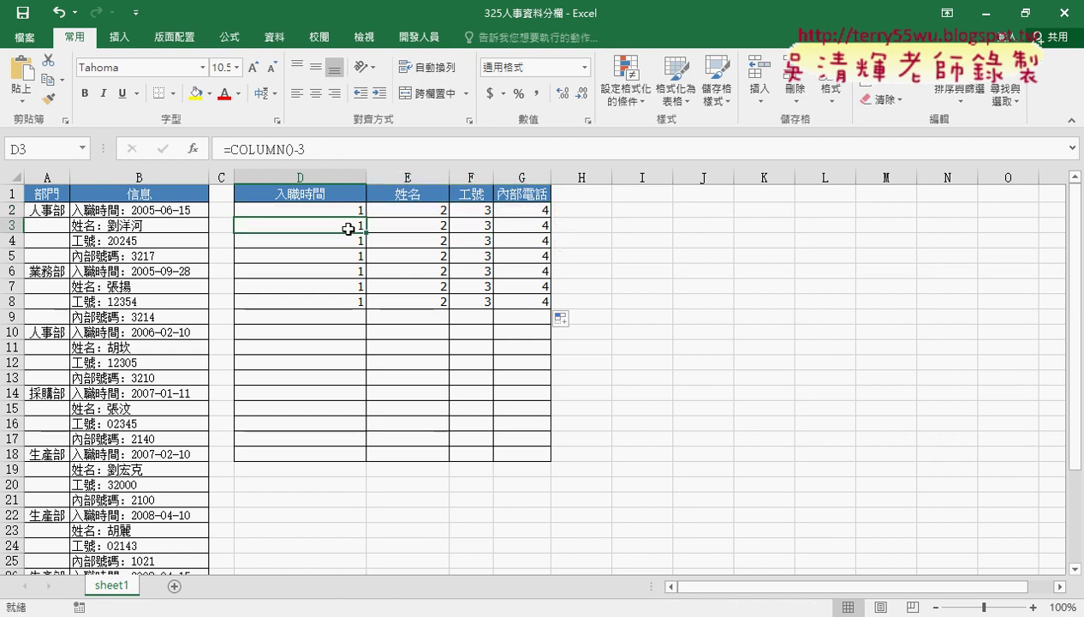
{"action": "left_click", "coordinate": [348, 244]}
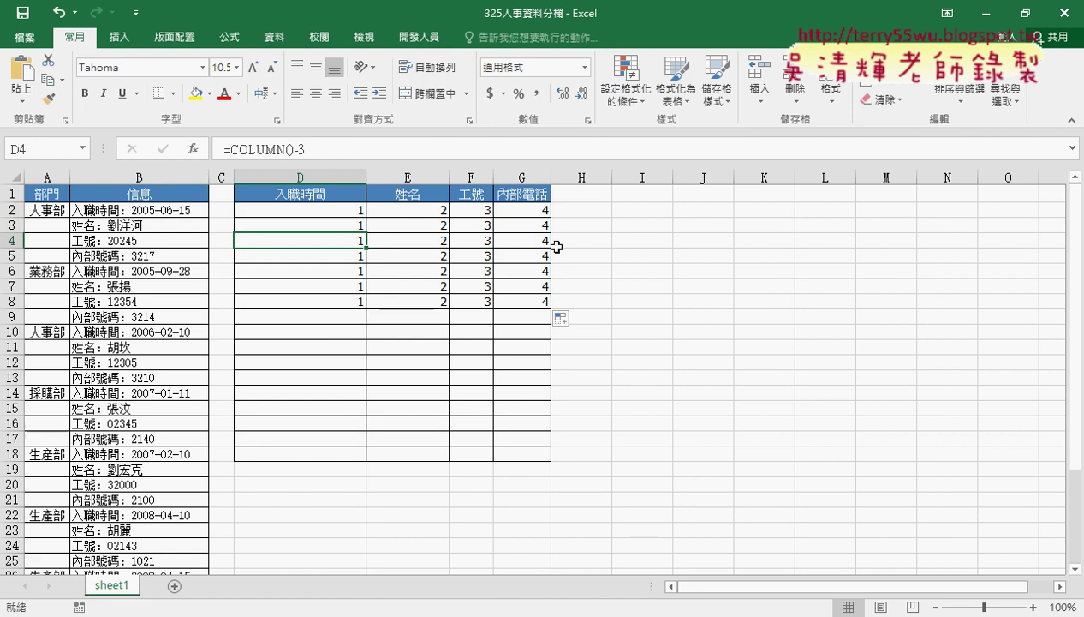
{"action": "left_click", "coordinate": [335, 257]}
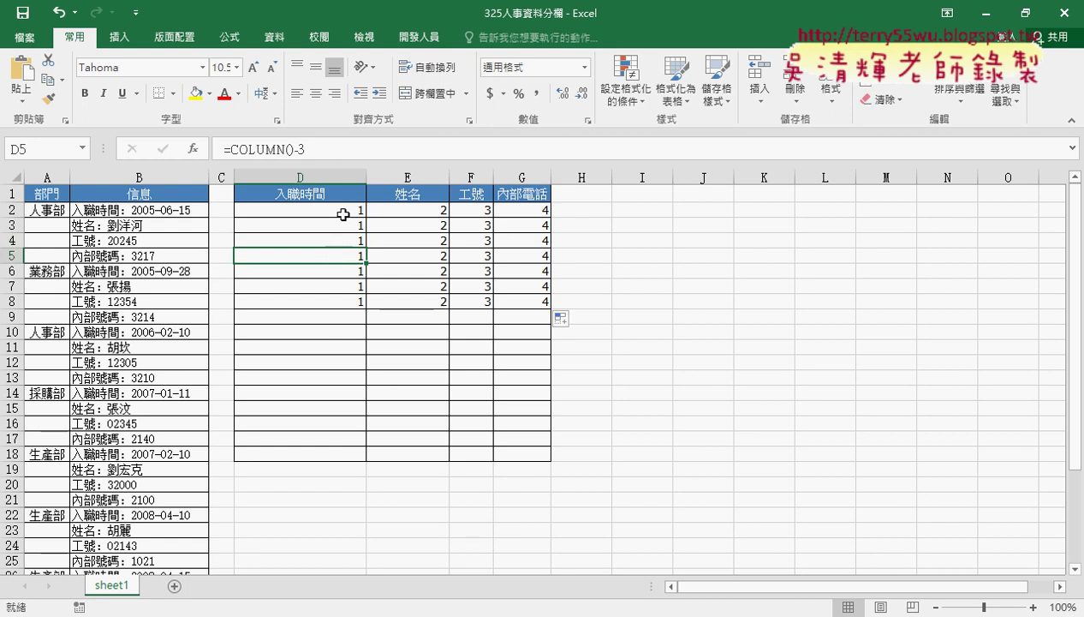
{"action": "left_click_drag", "start_coordinate": [343, 214], "coordinate": [347, 255]}
{"action": "left_click", "coordinate": [347, 226]}
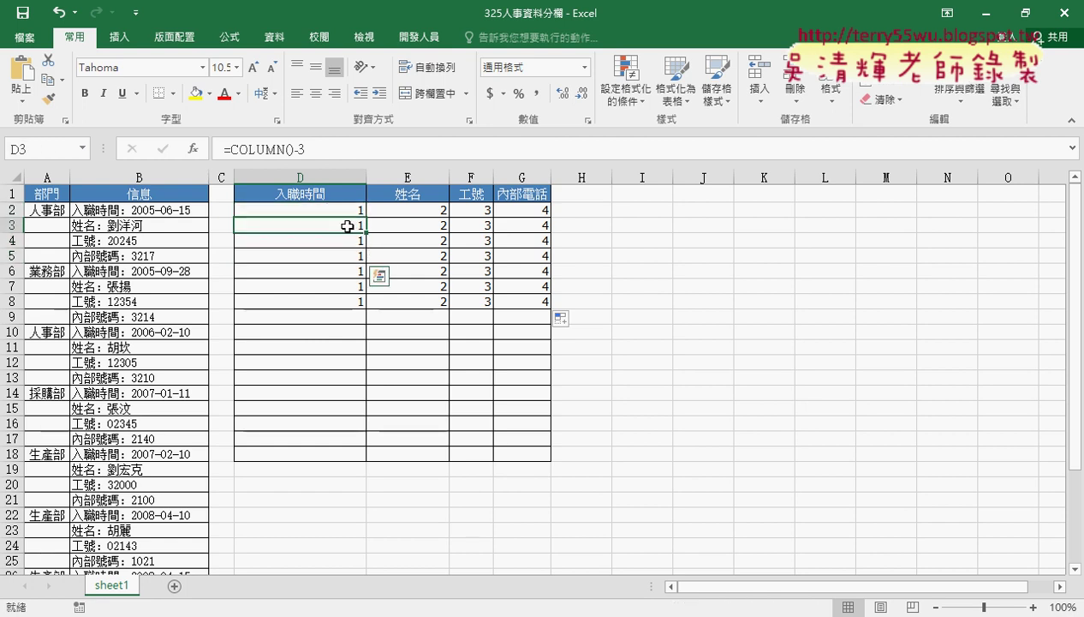
{"action": "left_click", "coordinate": [346, 209]}
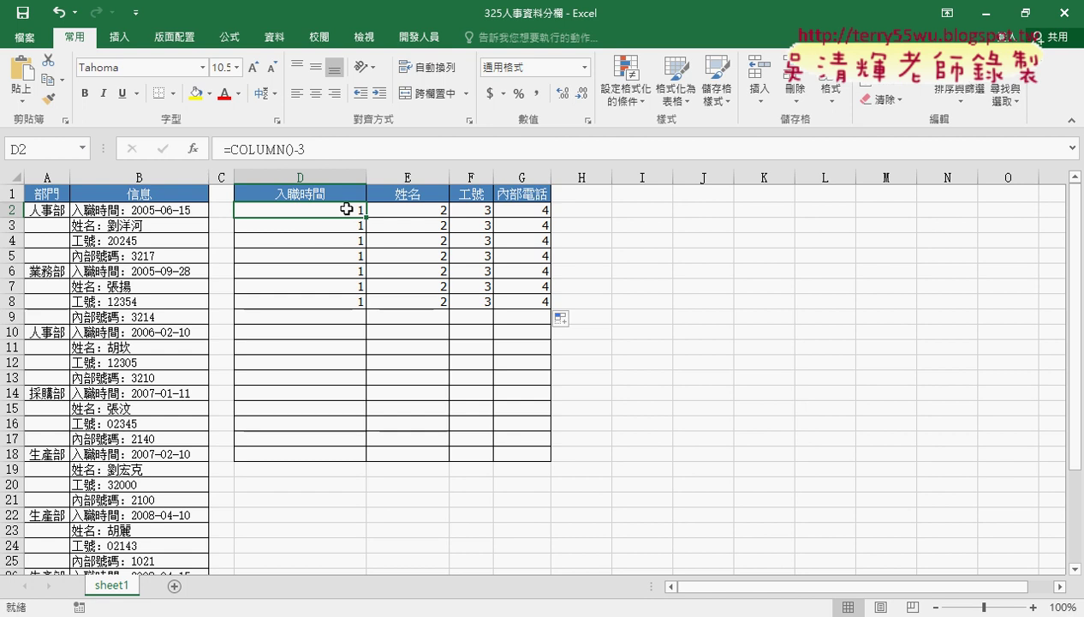
Extend D2's formula to =COLUMN()-3+(ROW()-2)*4 and fill it through D2:G9, numbering 1 to 32
{"action": "left_click", "coordinate": [344, 143]}
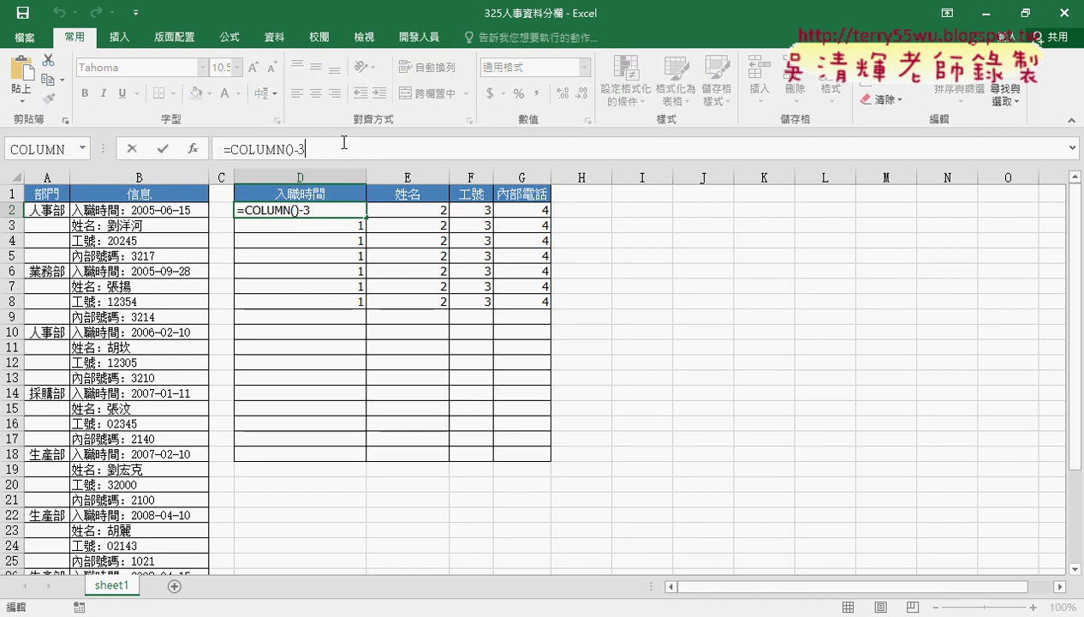
{"action": "type", "text": "+"}
{"action": "type", "text": "ro"}
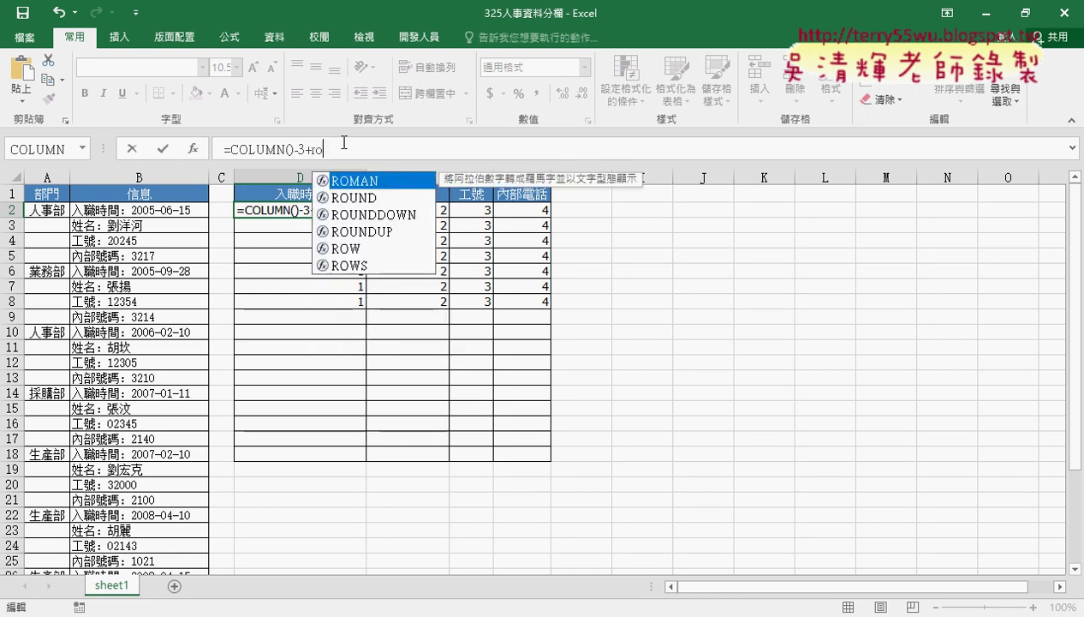
{"action": "type", "text": "w()-"}
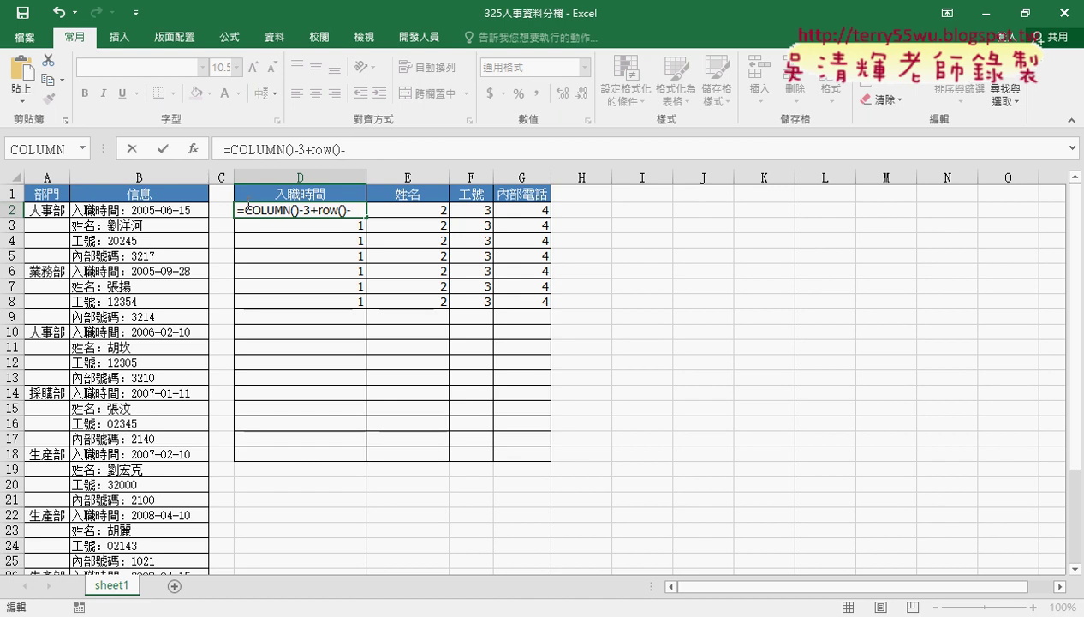
{"action": "type", "text": "2"}
{"action": "left_click", "coordinate": [315, 149]}
{"action": "type", "text": "()-2"}
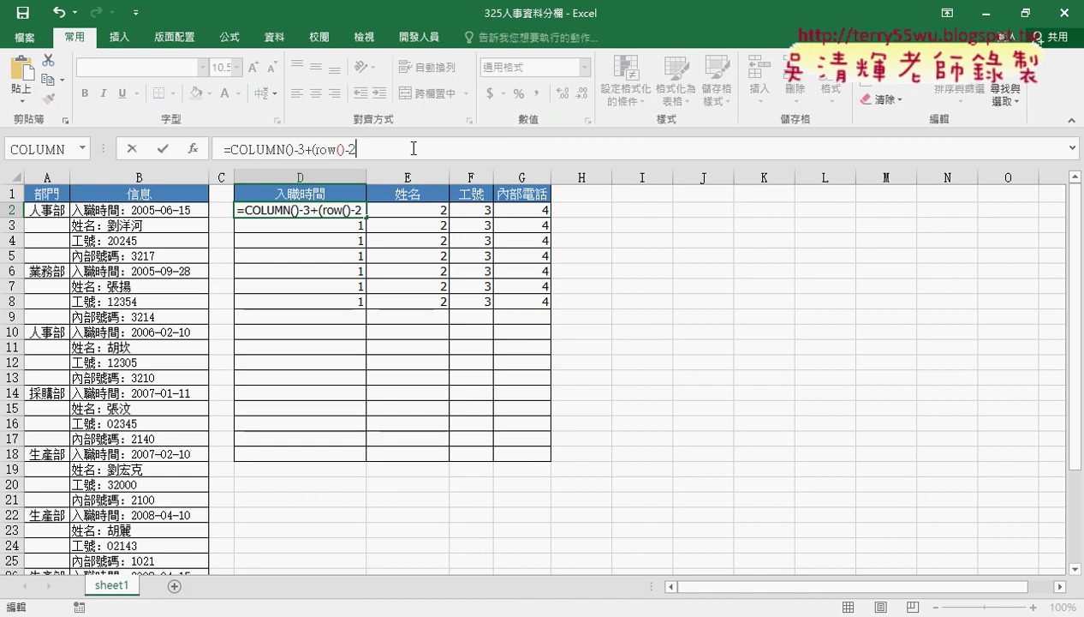
{"action": "type", "text": ")*"}
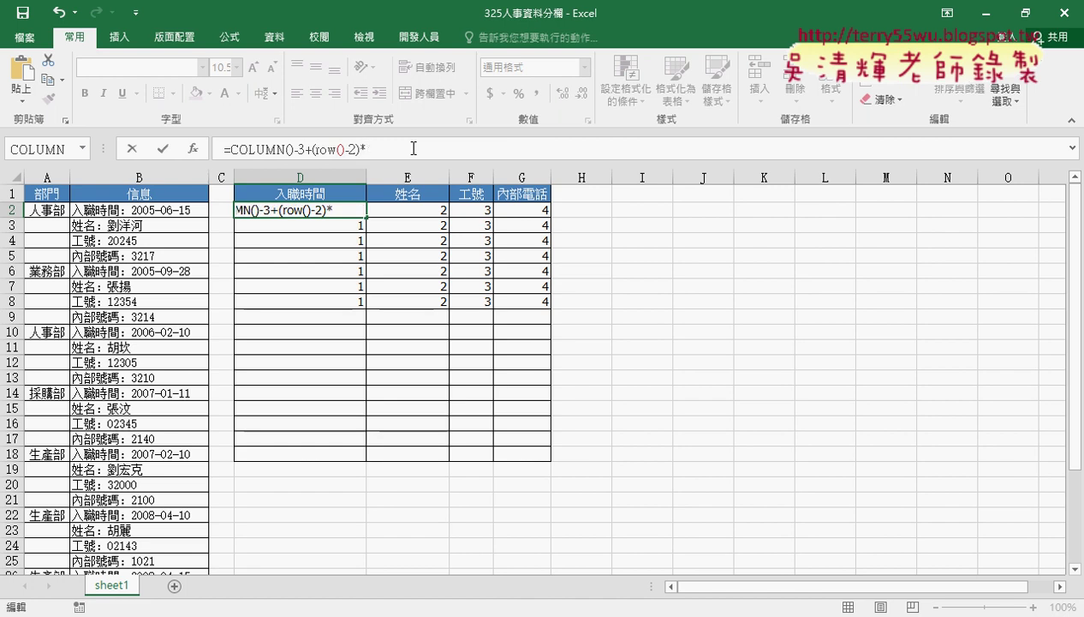
{"action": "type", "text": "4"}
{"action": "left_click", "coordinate": [159, 145]}
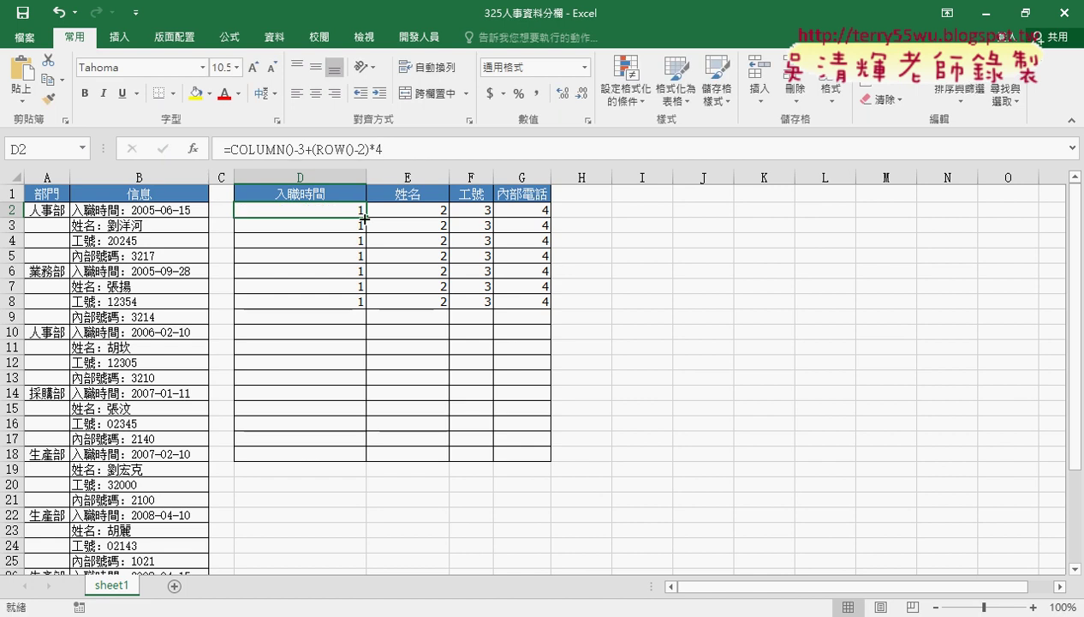
{"action": "mouse_move", "coordinate": [367, 216]}
{"action": "left_mouse_down"}
{"action": "mouse_move", "coordinate": [555, 219]}
{"action": "mouse_move", "coordinate": [553, 322]}
{"action": "left_mouse_up"}
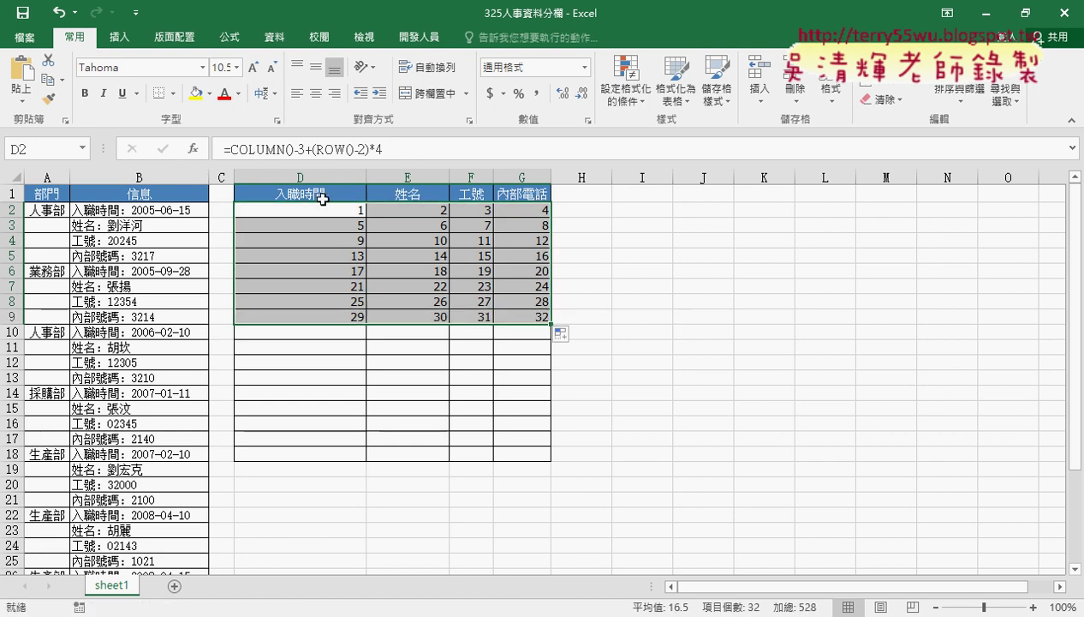
{"action": "left_click_drag", "start_coordinate": [229, 149], "coordinate": [366, 154]}
{"action": "key", "text": "ctrl+c"}
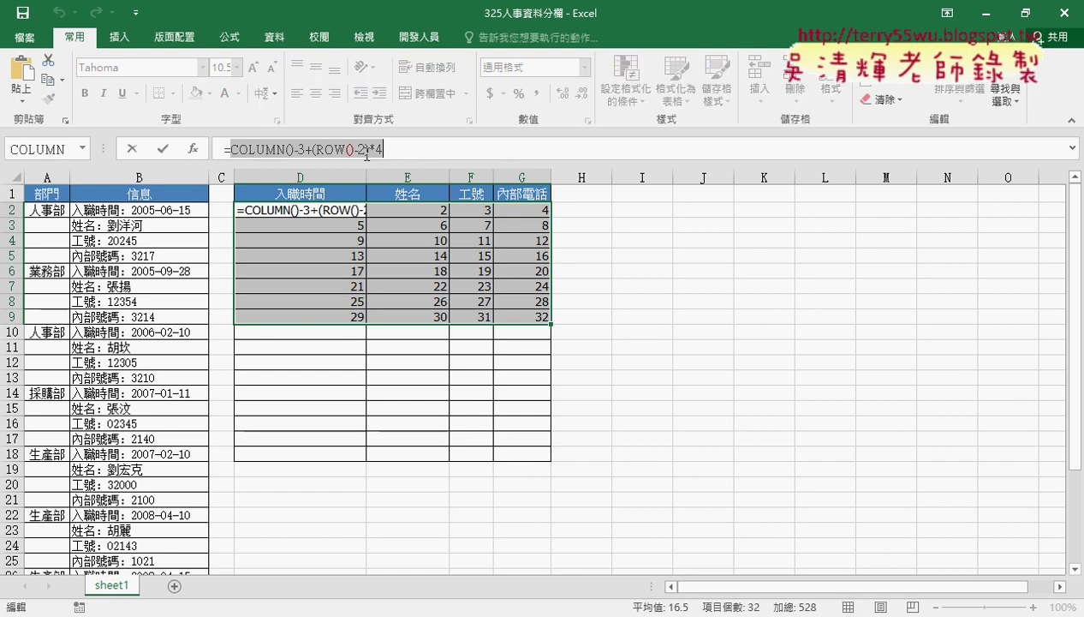
Cut the position expression from D2's formula and insert INDEX in array, row, column form
{"action": "right_click", "coordinate": [359, 151]}
{"action": "left_click", "coordinate": [394, 160]}
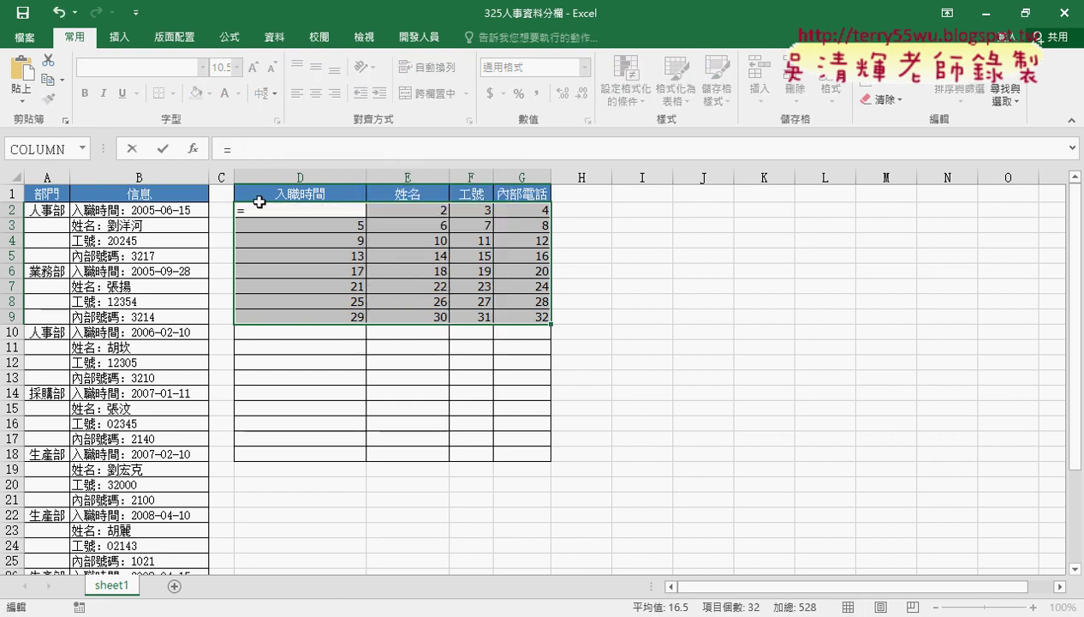
{"action": "left_click", "coordinate": [197, 150]}
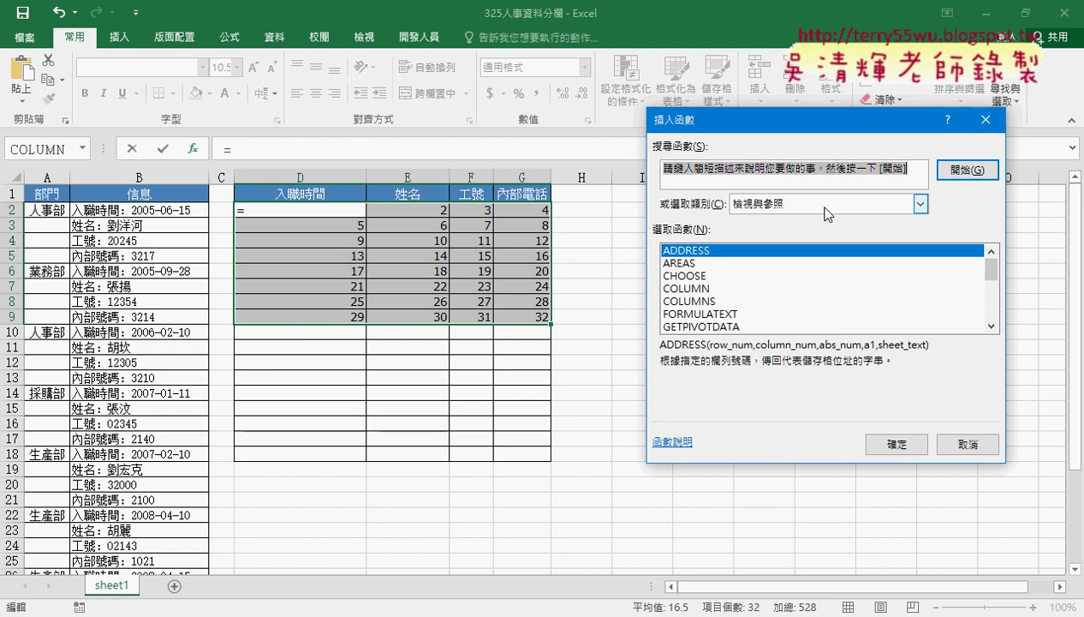
{"action": "left_click_drag", "start_coordinate": [991, 270], "coordinate": [992, 285]}
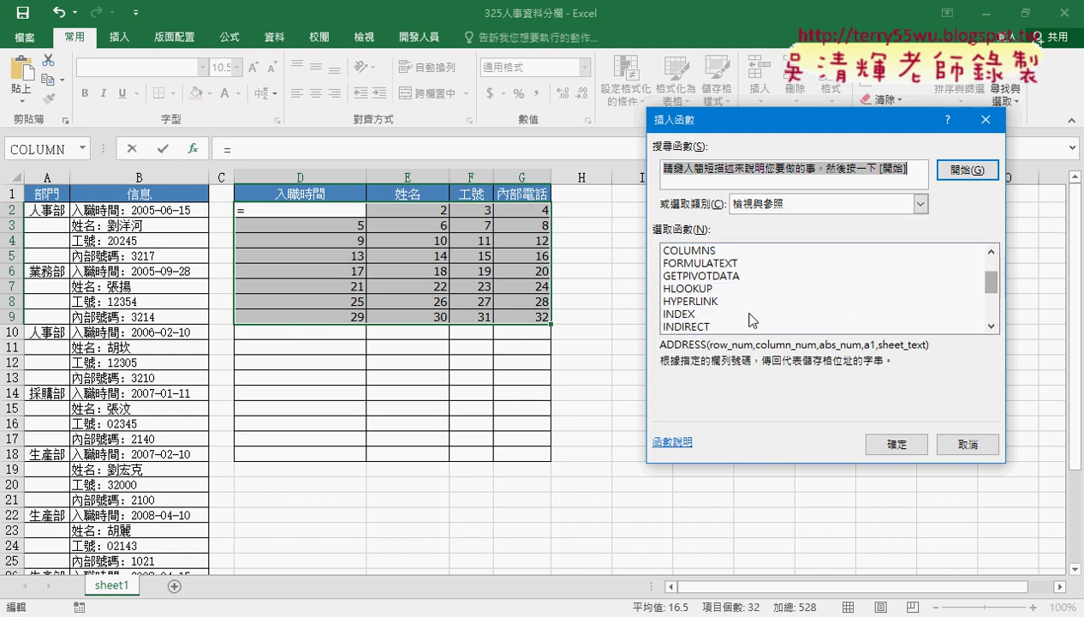
{"action": "double_click", "coordinate": [708, 314]}
{"action": "left_click", "coordinate": [837, 339]}
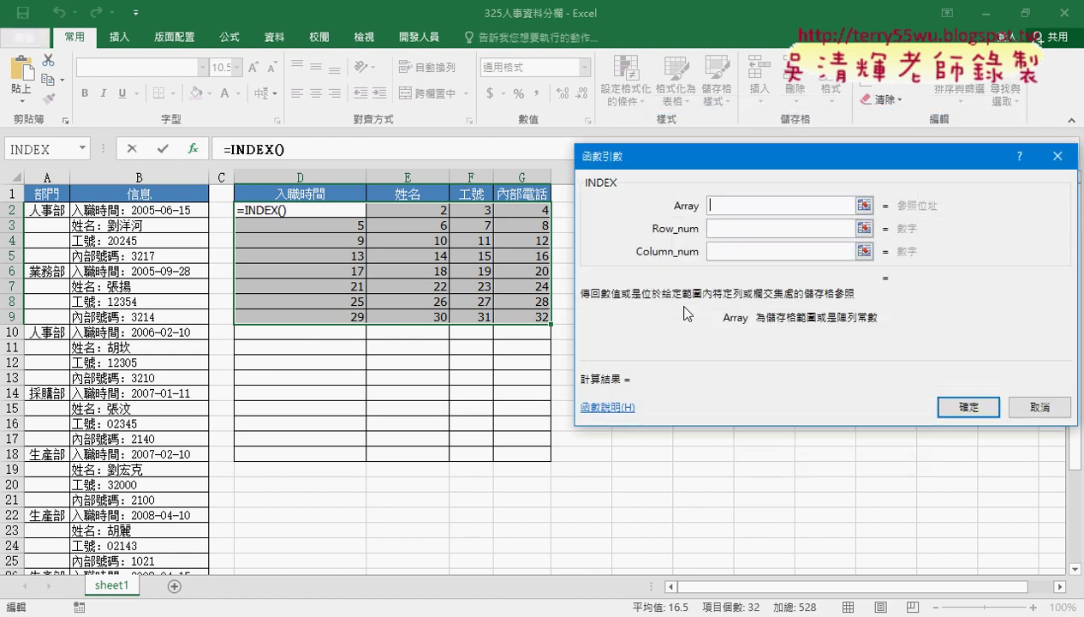
Set INDEX to Array $B$2:$B$33, the pasted position expression as Row_num, and Column_num 1
{"action": "mouse_move", "coordinate": [161, 210]}
{"action": "left_mouse_down"}
{"action": "mouse_move", "coordinate": [154, 514]}
{"action": "mouse_move", "coordinate": [168, 543]}
{"action": "left_mouse_up"}
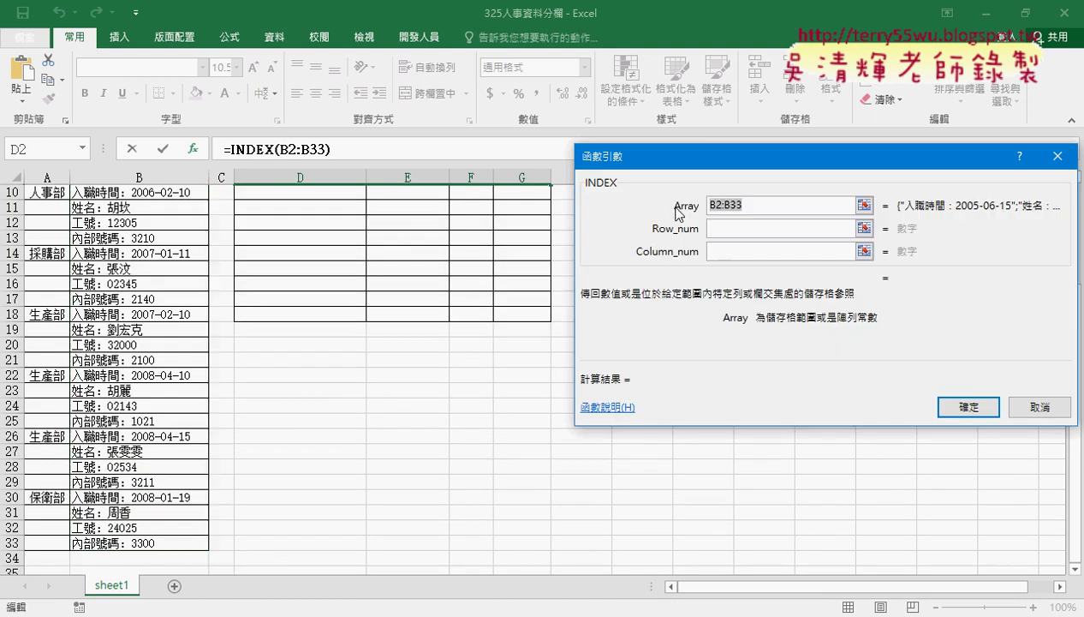
{"action": "key", "text": "F4"}
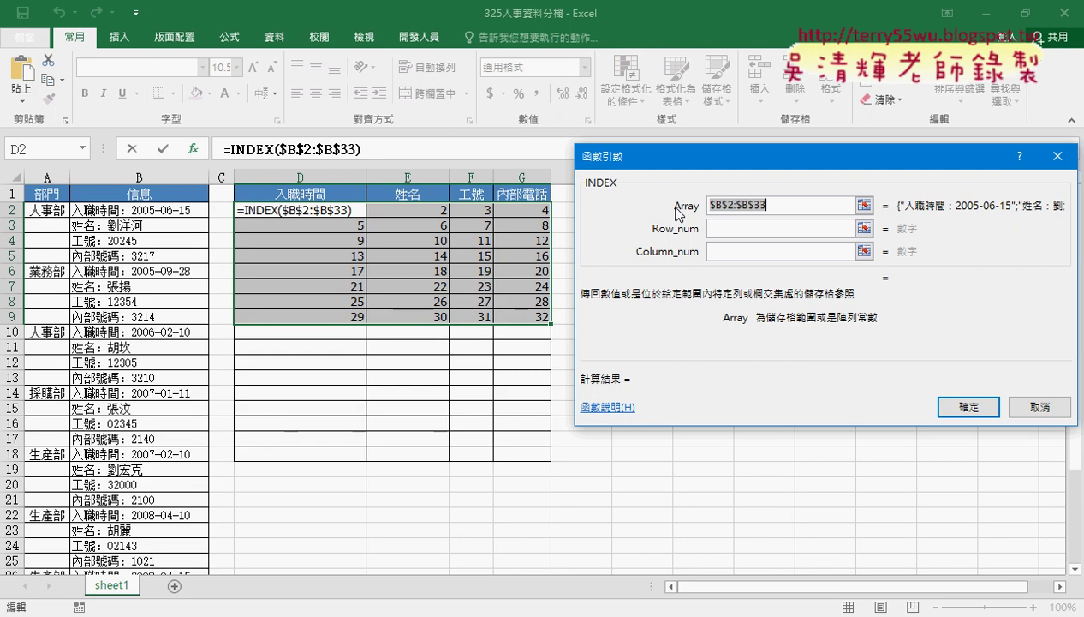
{"action": "left_click", "coordinate": [728, 229]}
{"action": "right_click", "coordinate": [726, 224]}
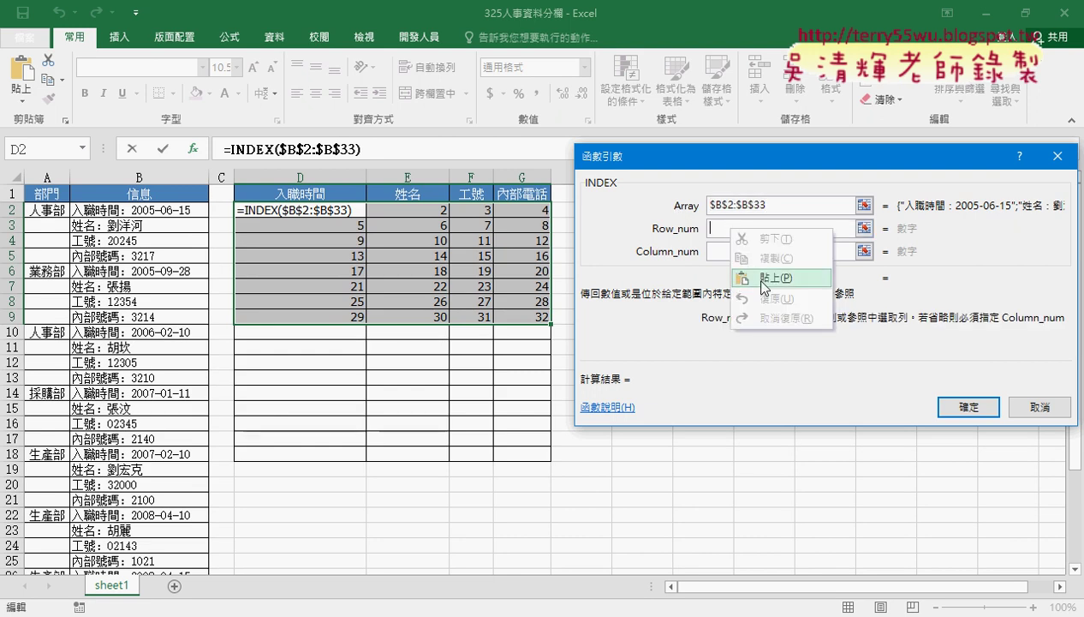
{"action": "left_click", "coordinate": [757, 282]}
{"action": "left_click", "coordinate": [754, 252]}
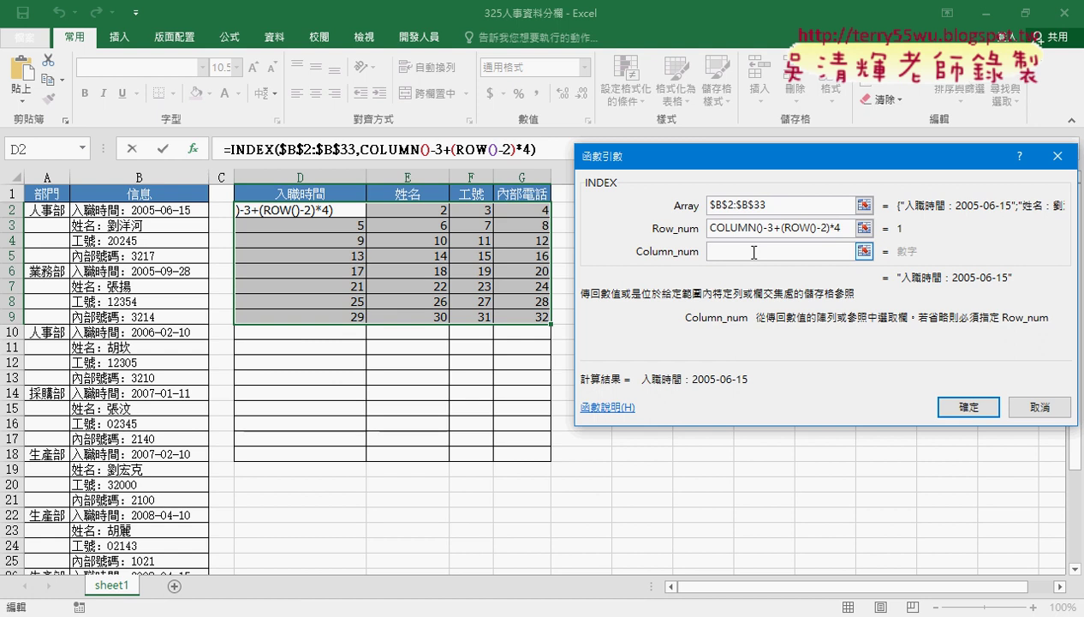
{"action": "type", "text": "1"}
{"action": "left_click", "coordinate": [945, 409]}
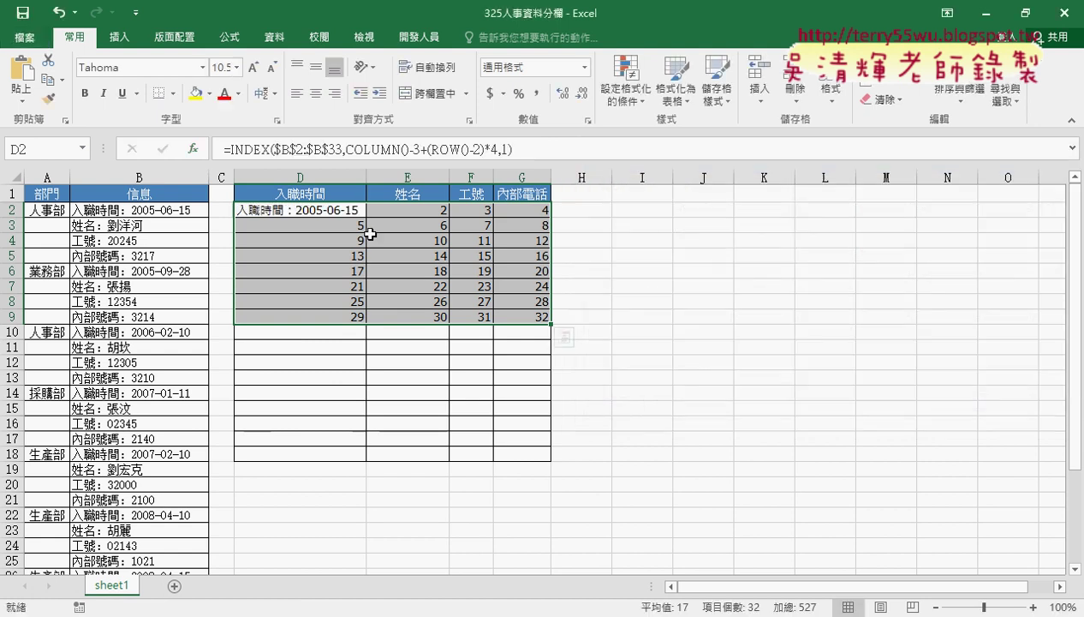
Fill D2's INDEX formula across to G2 and down to row 9, then autofit columns D:G
{"action": "left_click", "coordinate": [351, 207]}
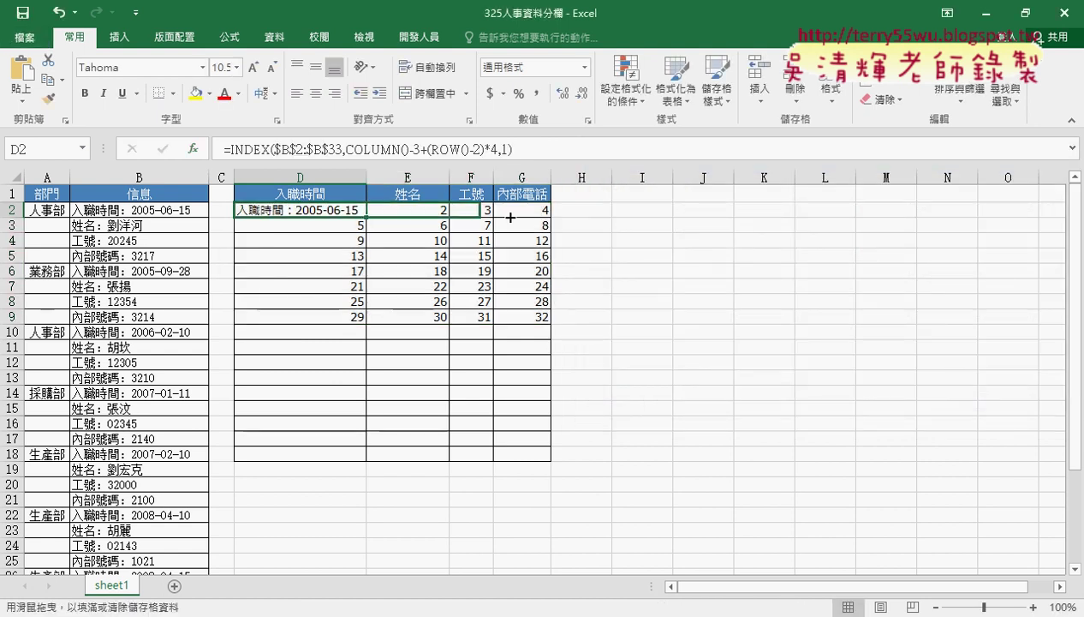
{"action": "mouse_move", "coordinate": [366, 218]}
{"action": "left_mouse_down"}
{"action": "mouse_move", "coordinate": [551, 220]}
{"action": "mouse_move", "coordinate": [550, 317]}
{"action": "left_mouse_up"}
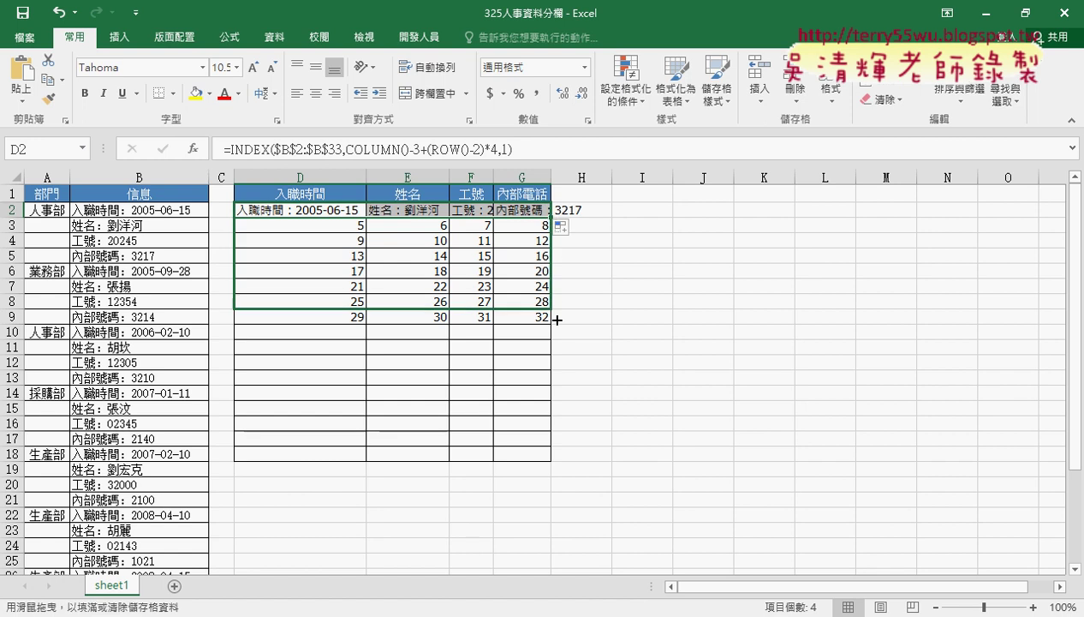
{"action": "left_click_drag", "start_coordinate": [338, 171], "coordinate": [499, 177]}
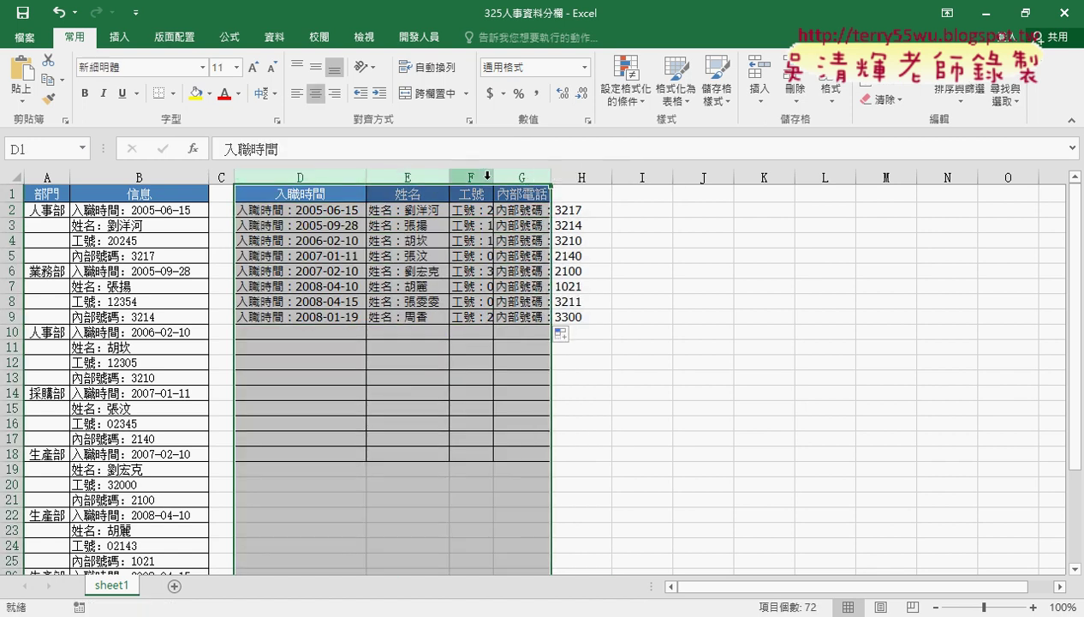
{"action": "double_click", "coordinate": [498, 177]}
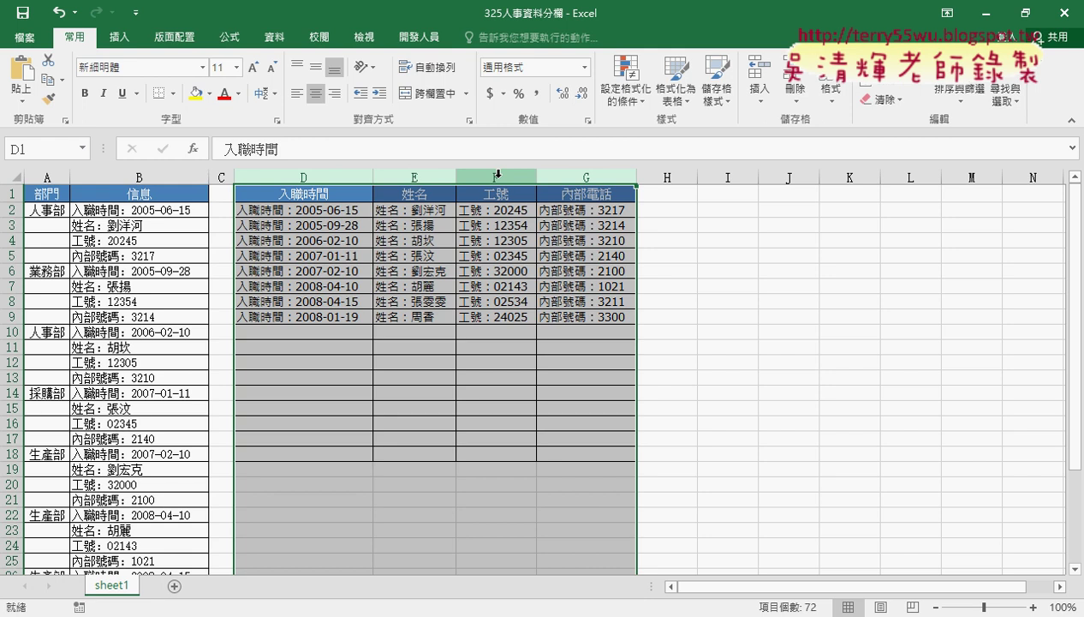
{"action": "left_click", "coordinate": [328, 213]}
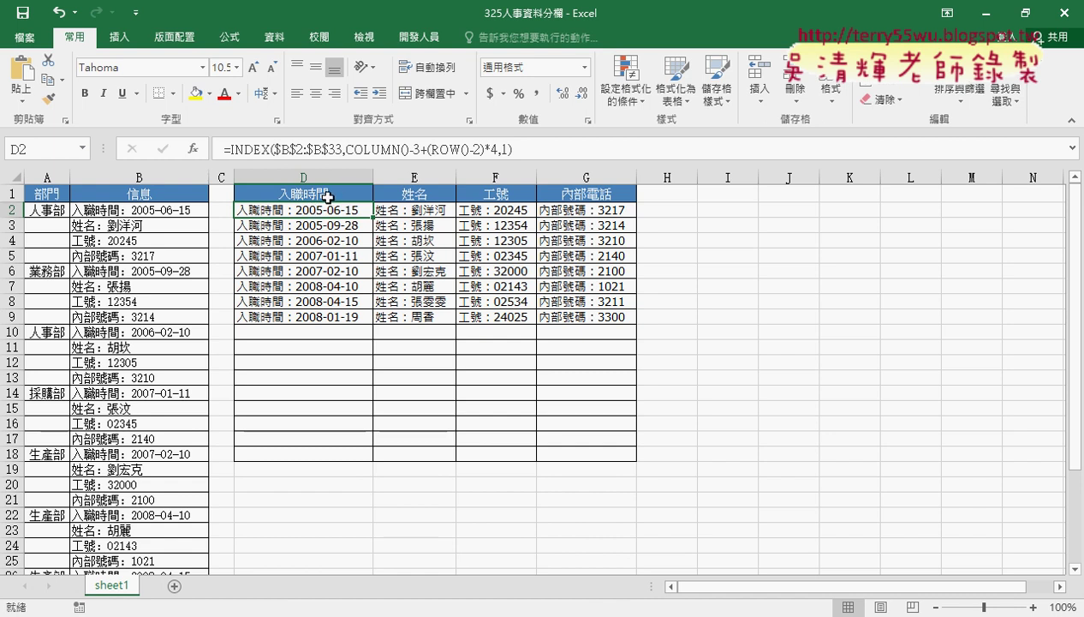
Compare the 入職時間 header in D1 against D2's INDEX formula several times
{"action": "left_click", "coordinate": [318, 195]}
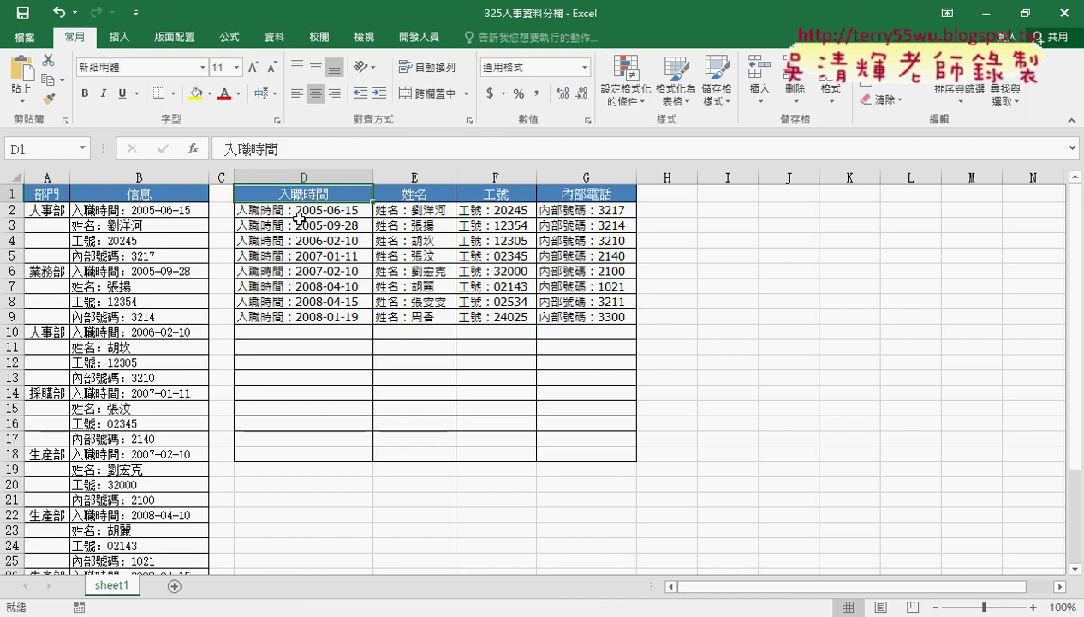
{"action": "left_click", "coordinate": [296, 212]}
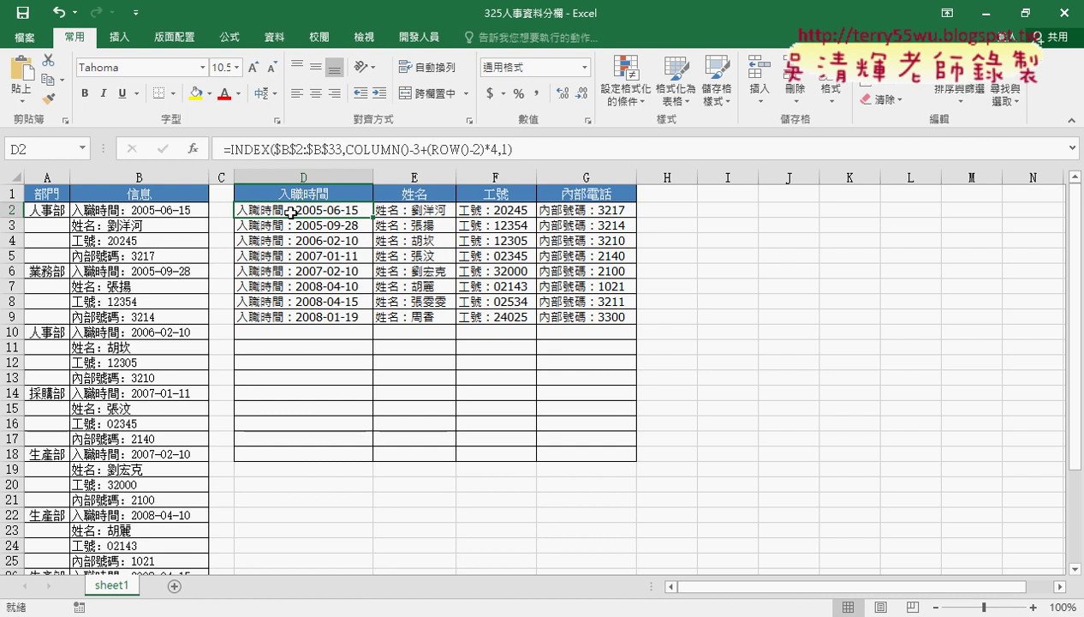
{"action": "left_click", "coordinate": [317, 194]}
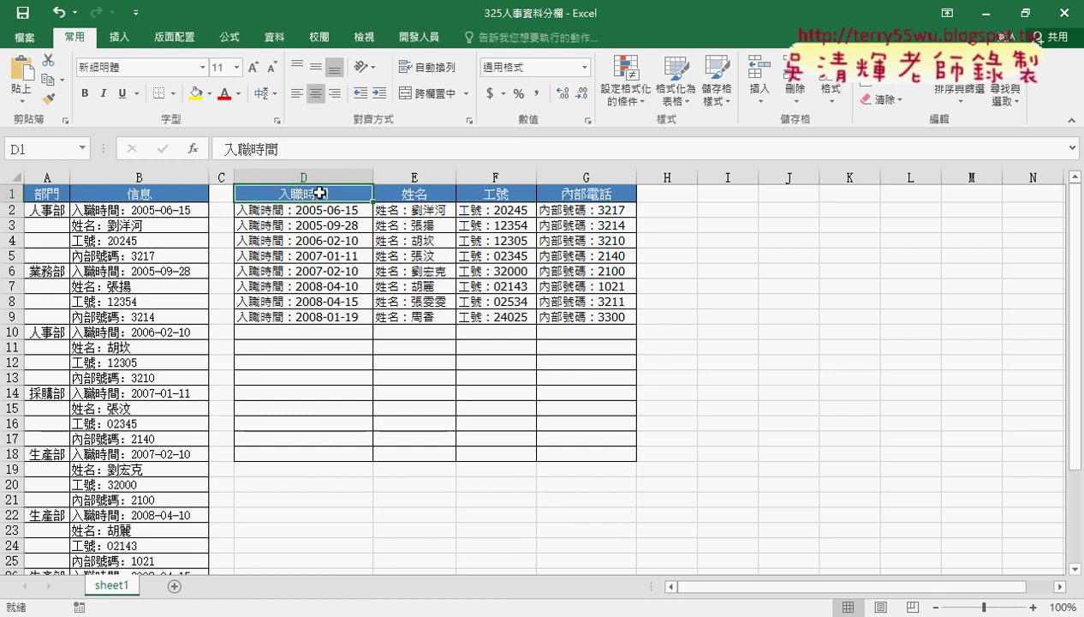
{"action": "left_click", "coordinate": [274, 212]}
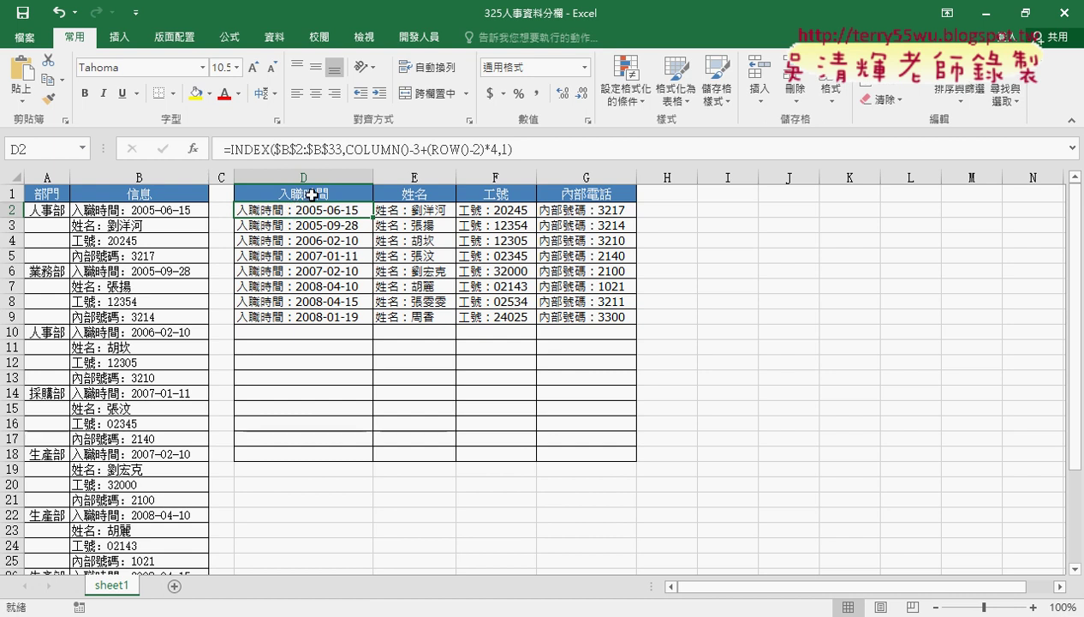
{"action": "left_click", "coordinate": [311, 195]}
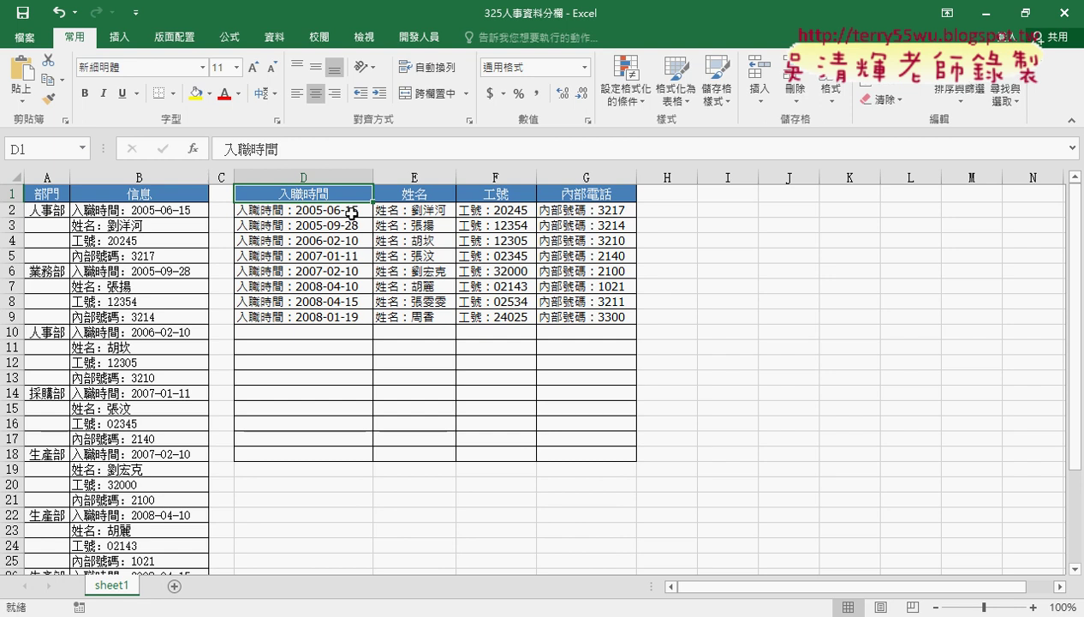
{"action": "left_click", "coordinate": [352, 213]}
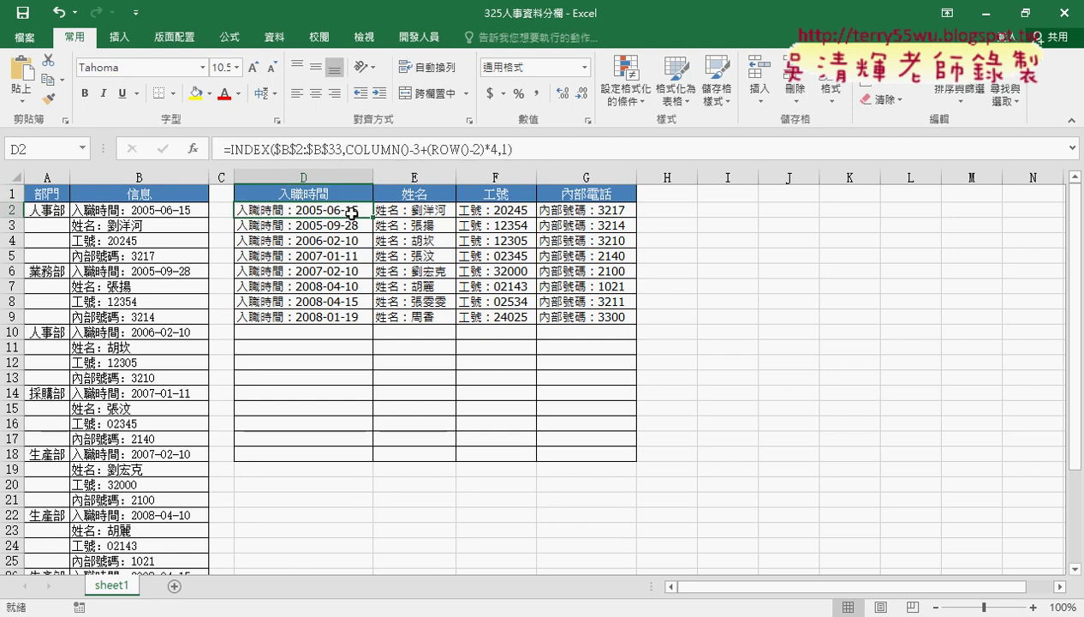
Undo the autofit and the INDEX fill, returning D2 to its plain position formula
{"action": "key", "text": "ctrl+z"}
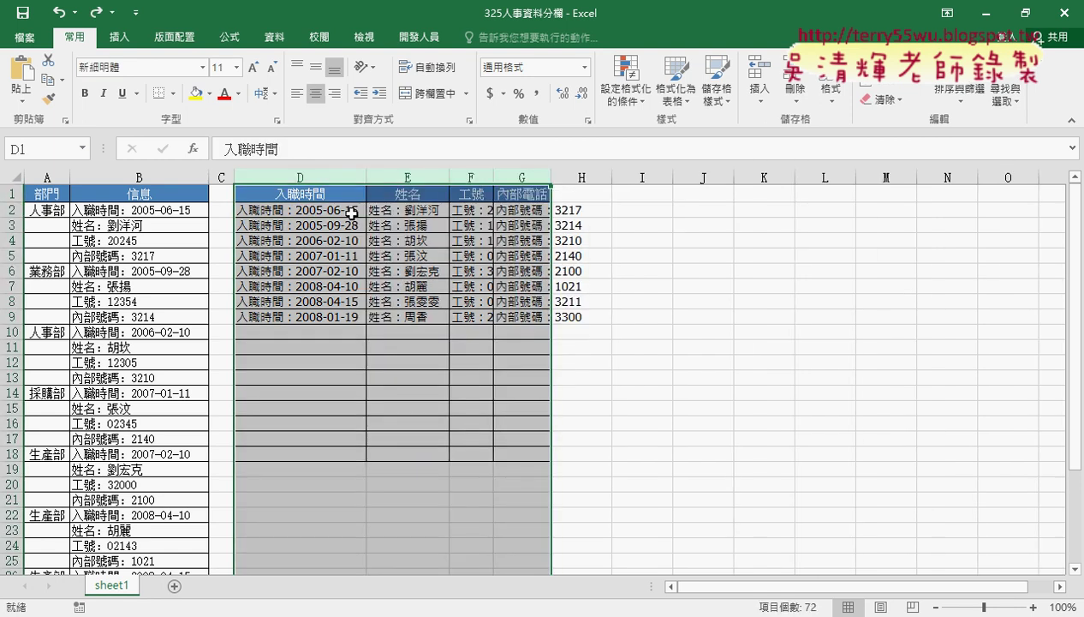
{"action": "key", "text": "ctrl+z"}
{"action": "key", "text": "ctrl+z"}
{"action": "key", "text": "ctrl+z"}
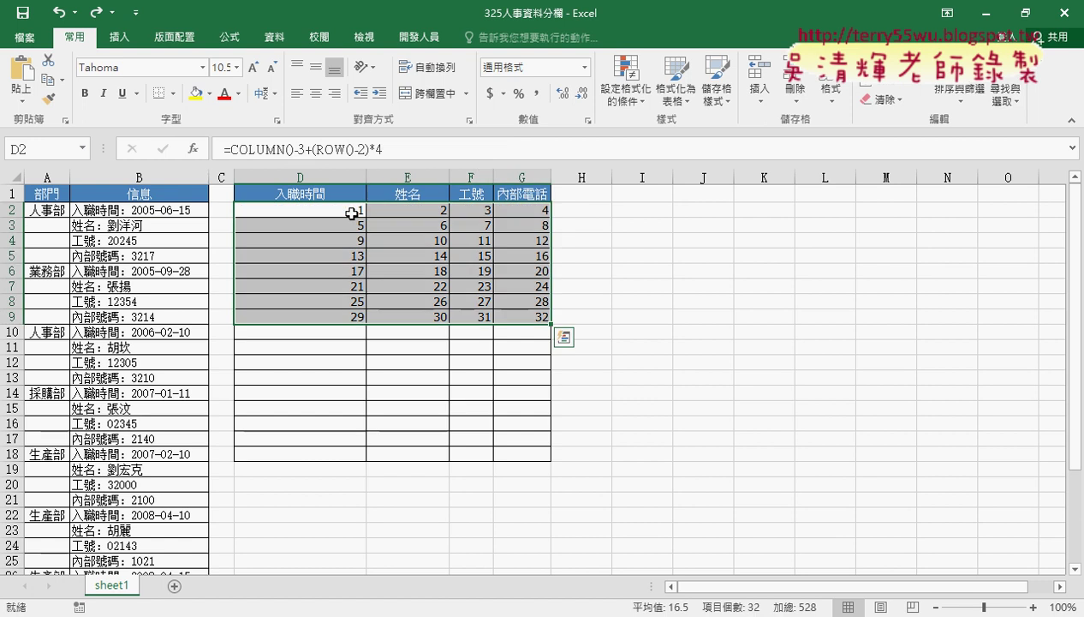
{"action": "left_click", "coordinate": [352, 213]}
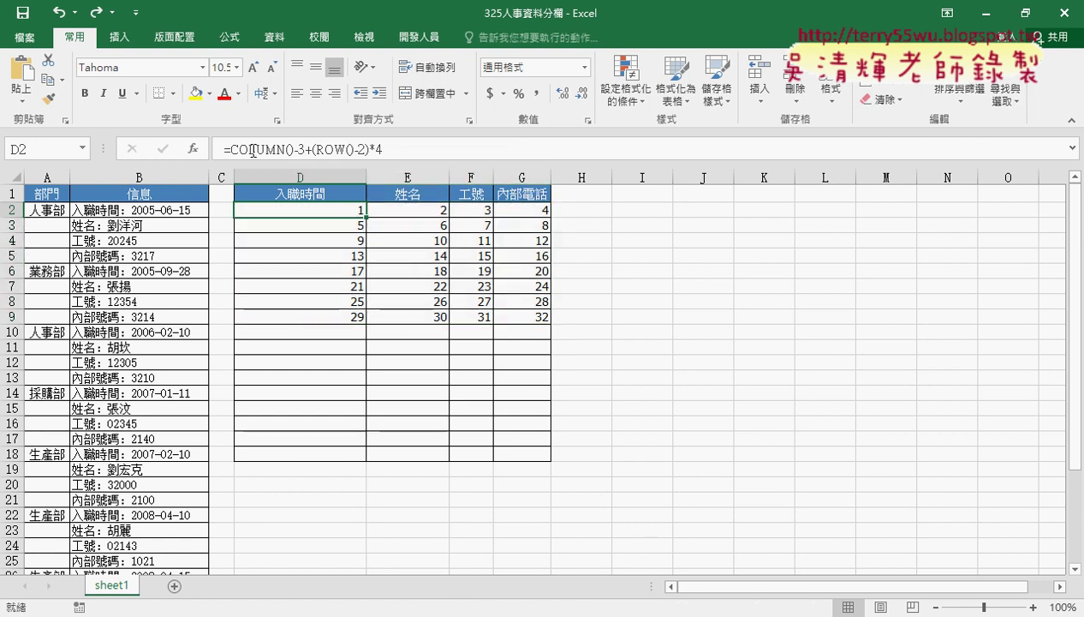
Edit D2's position formula, then restore the INDEX formula showing 入職時間：2005-06-15
{"action": "left_click", "coordinate": [312, 150]}
{"action": "type", "text": "("}
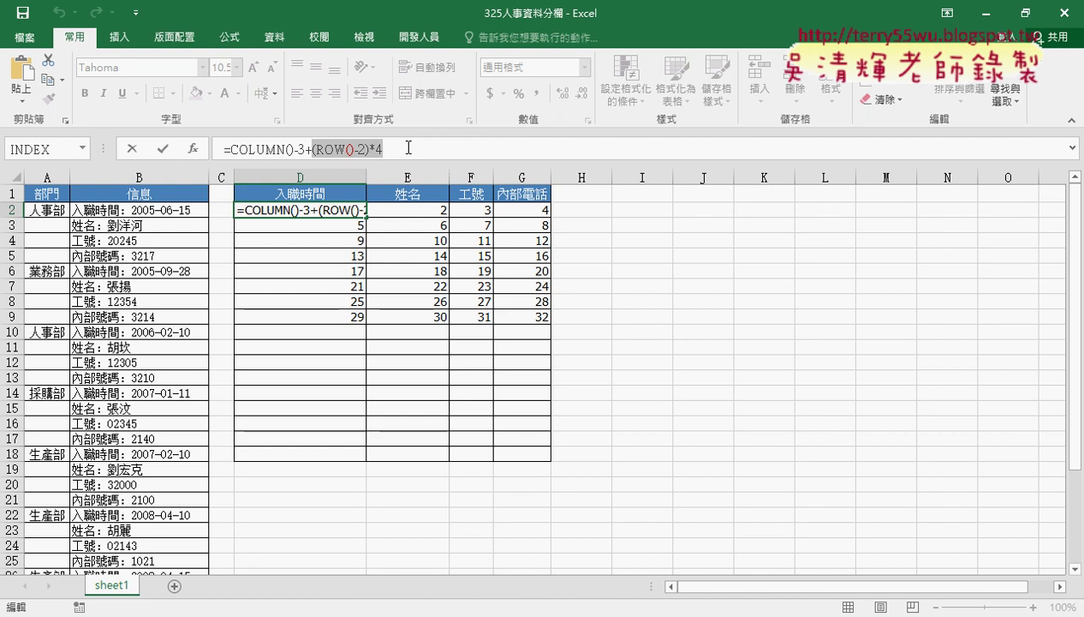
{"action": "left_click", "coordinate": [131, 151]}
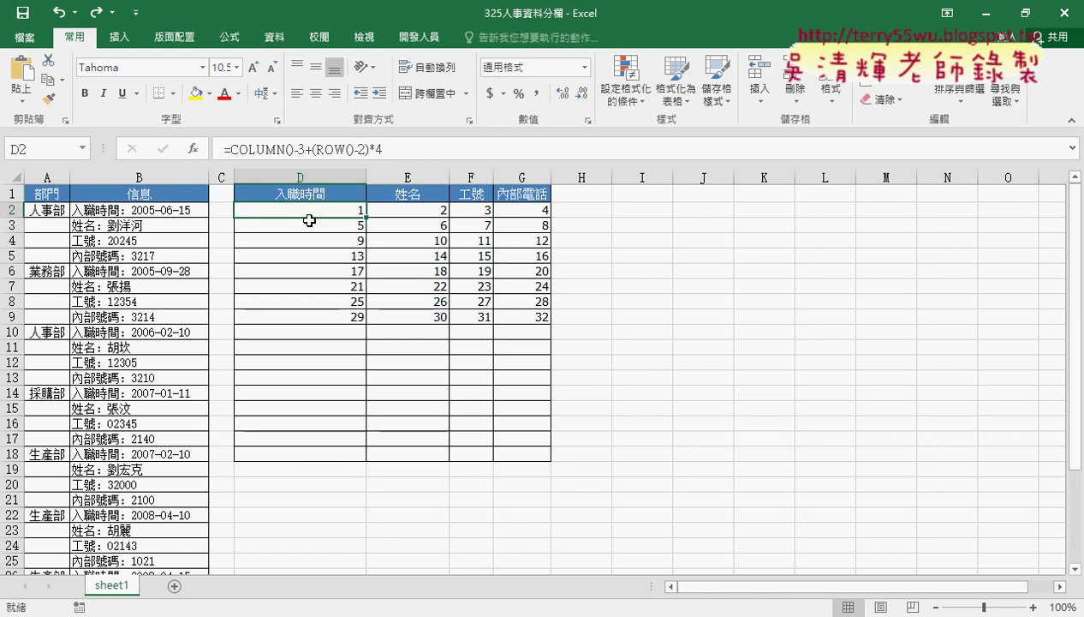
{"action": "key", "text": "ctrl+v"}
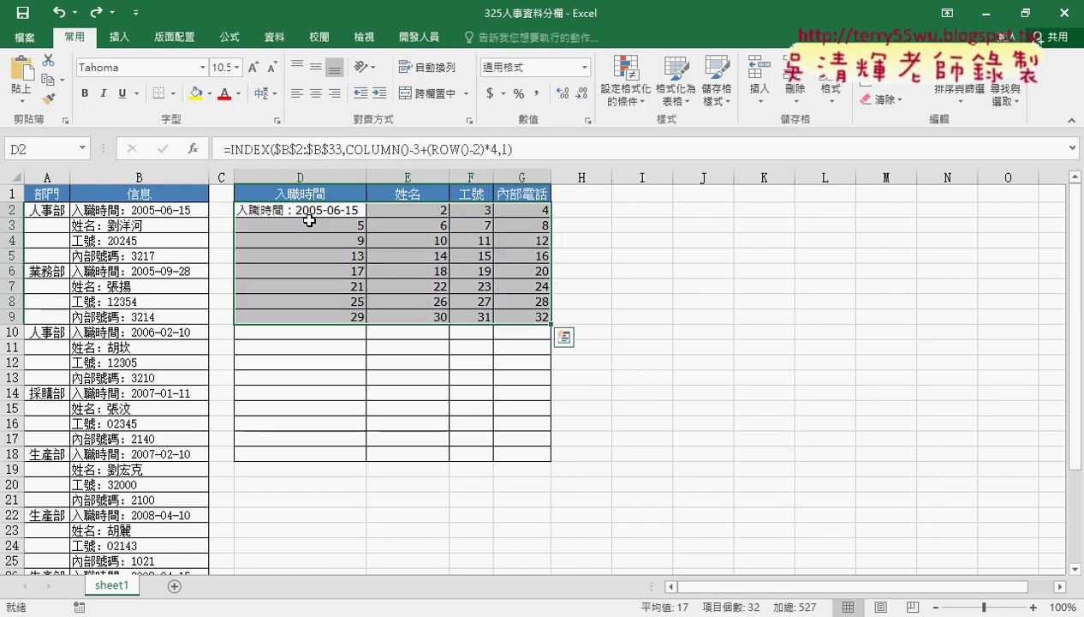
Open D2's INDEX arguments in the array,row_num,column_num form and inspect Row_num and Column_num
{"action": "left_click", "coordinate": [240, 150]}
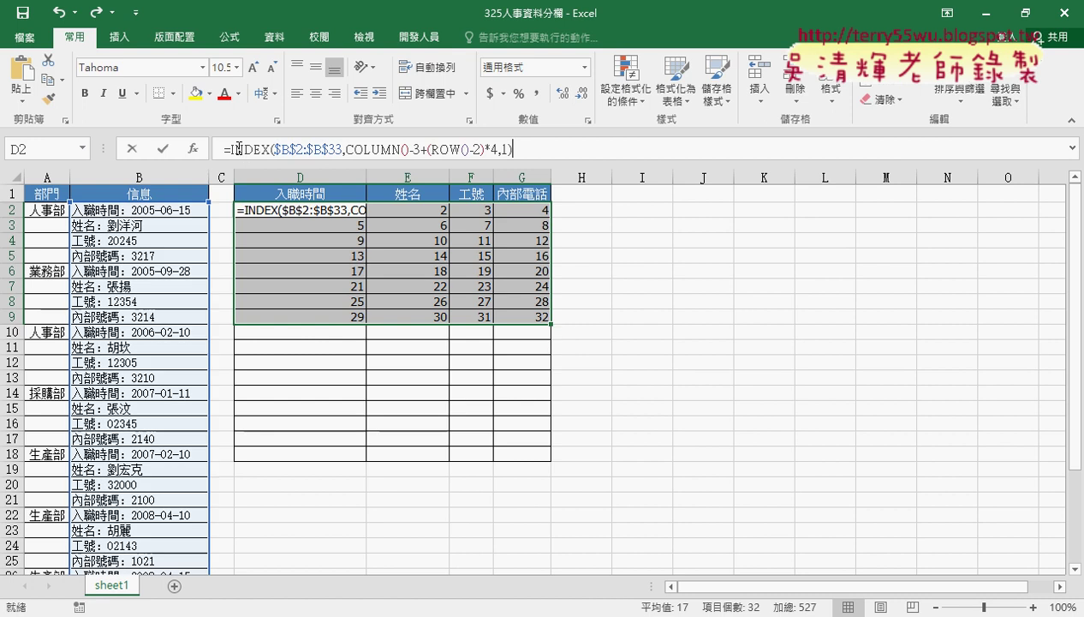
{"action": "left_click", "coordinate": [194, 149]}
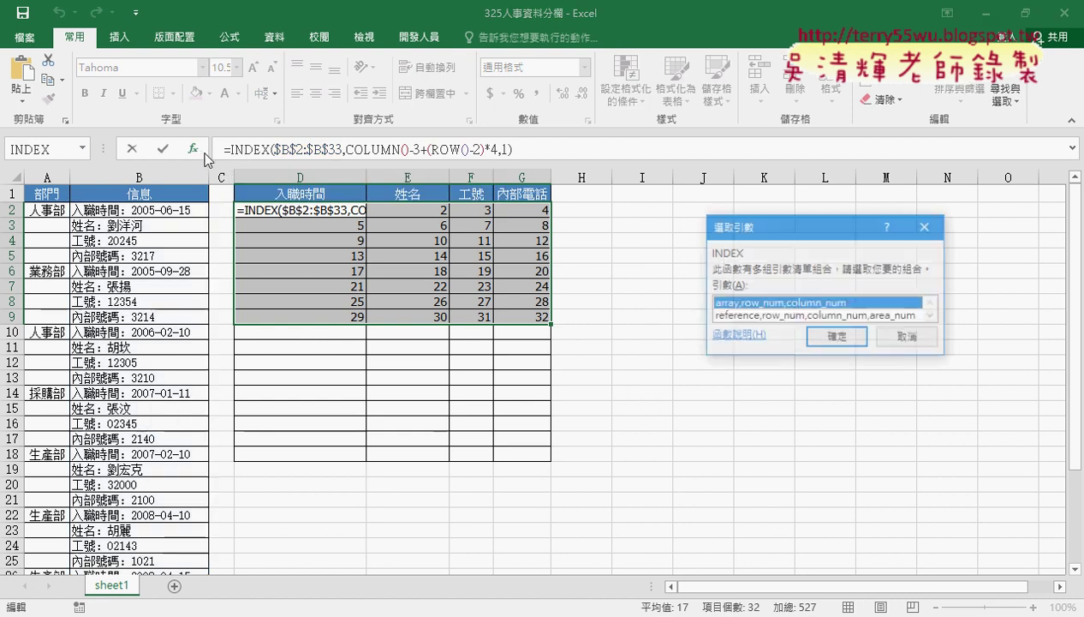
{"action": "left_click", "coordinate": [829, 337]}
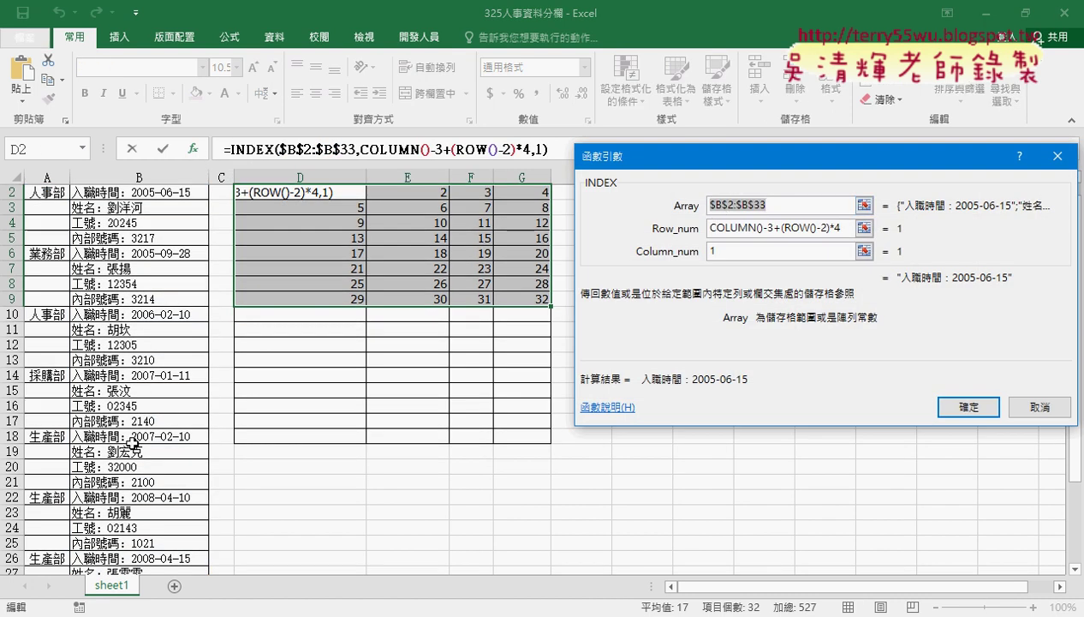
{"action": "left_click_drag", "start_coordinate": [848, 227], "coordinate": [702, 233]}
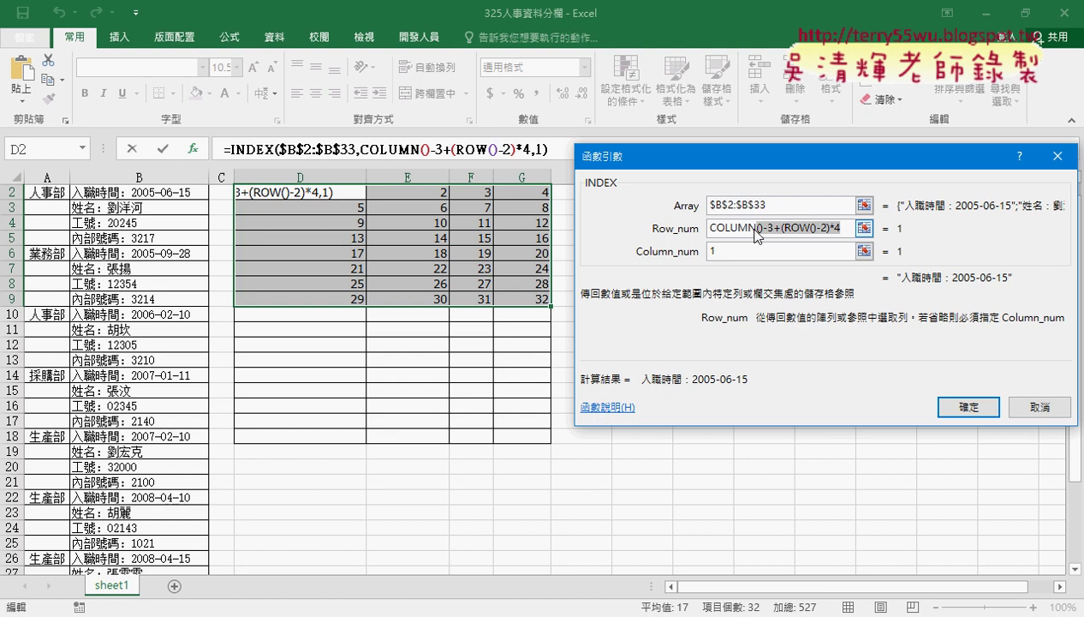
{"action": "left_click", "coordinate": [708, 251]}
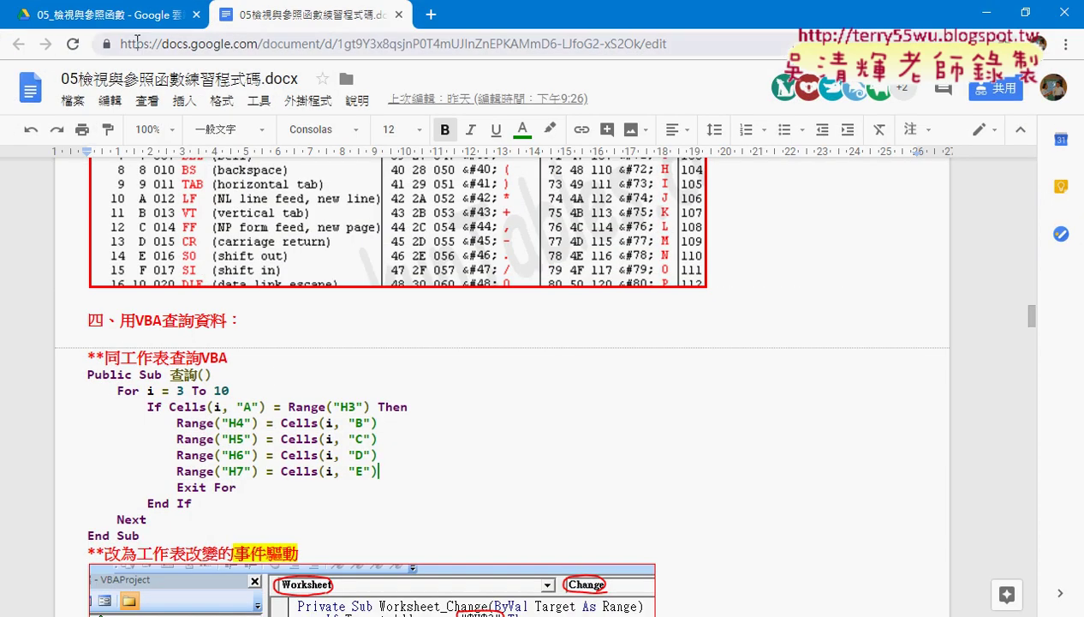
Return to the Drive folder listing and open 325人事資料分欄.docx in Google Docs
{"action": "left_click", "coordinate": [128, 16]}
{"action": "scroll", "coordinate": [312, 383], "scroll_direction": "down", "scroll_amount": 1}
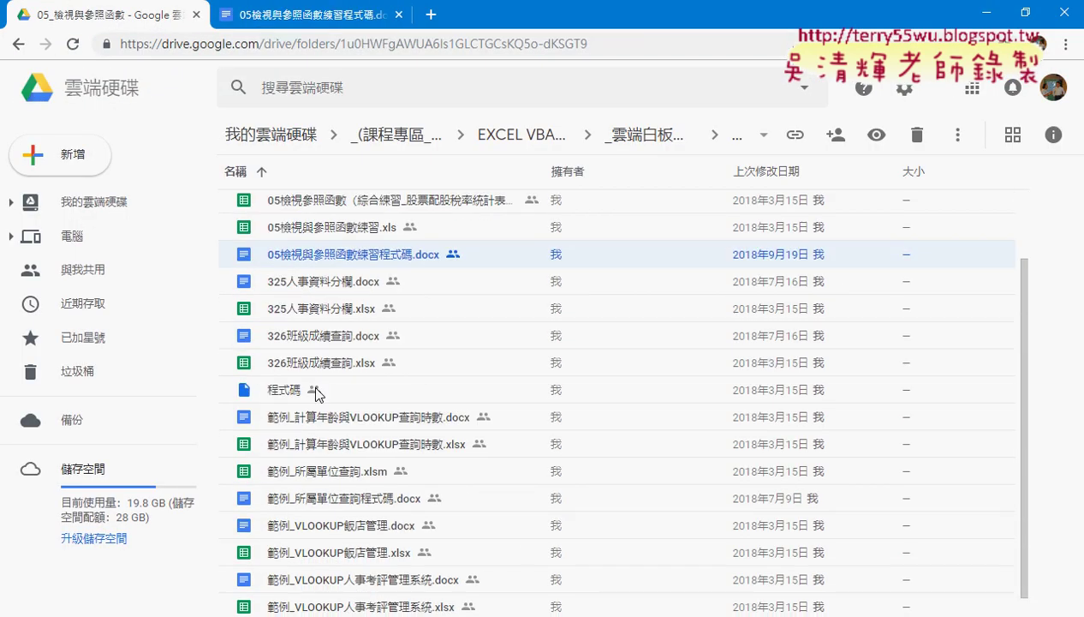
{"action": "left_click", "coordinate": [317, 288]}
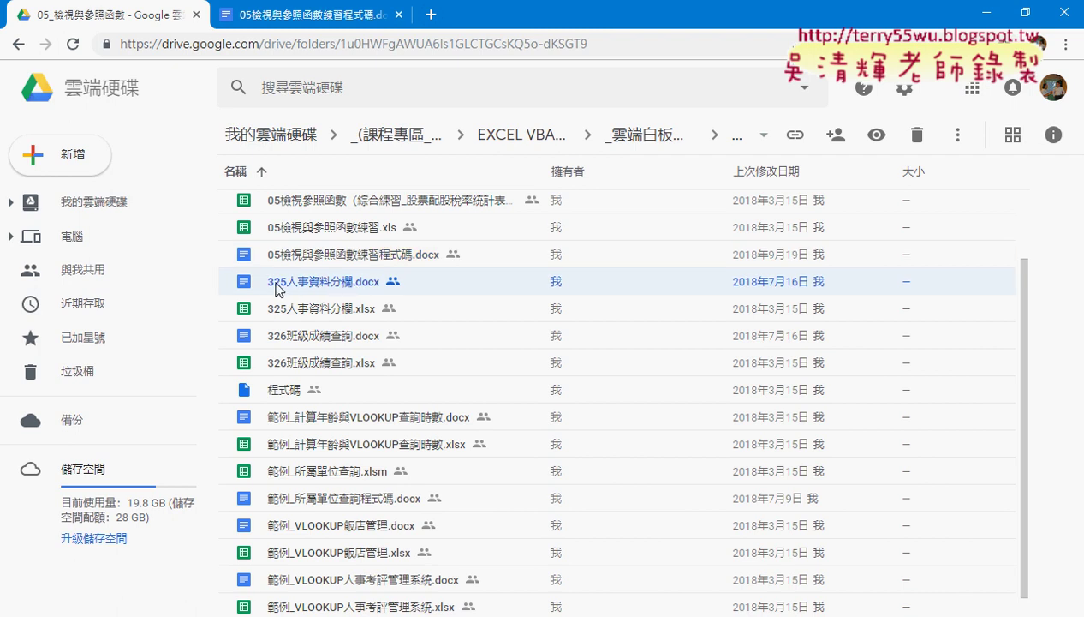
{"action": "double_click", "coordinate": [276, 289]}
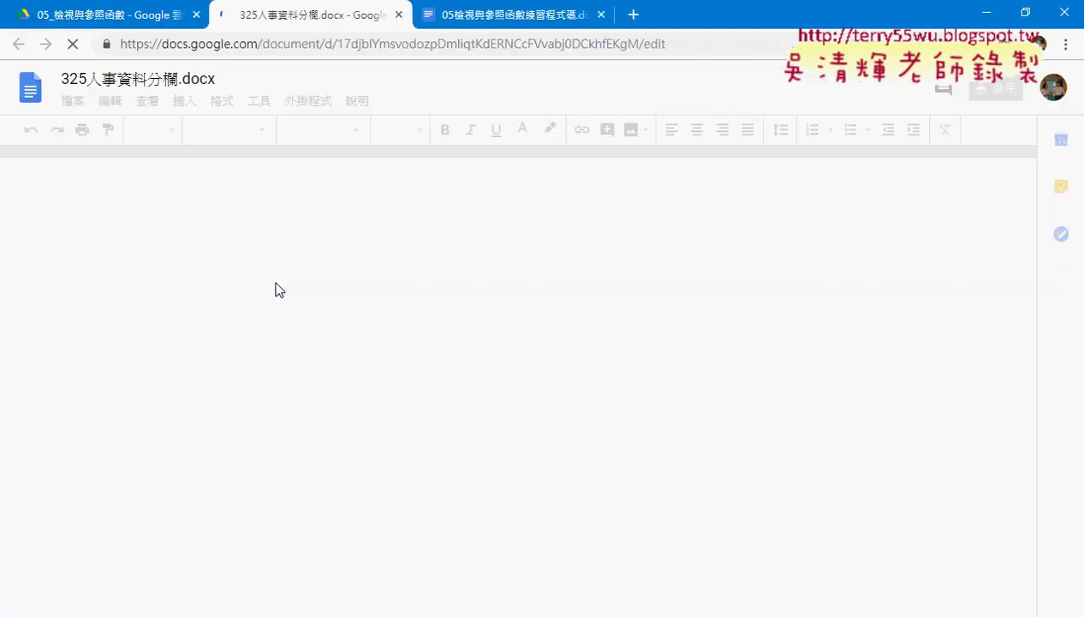